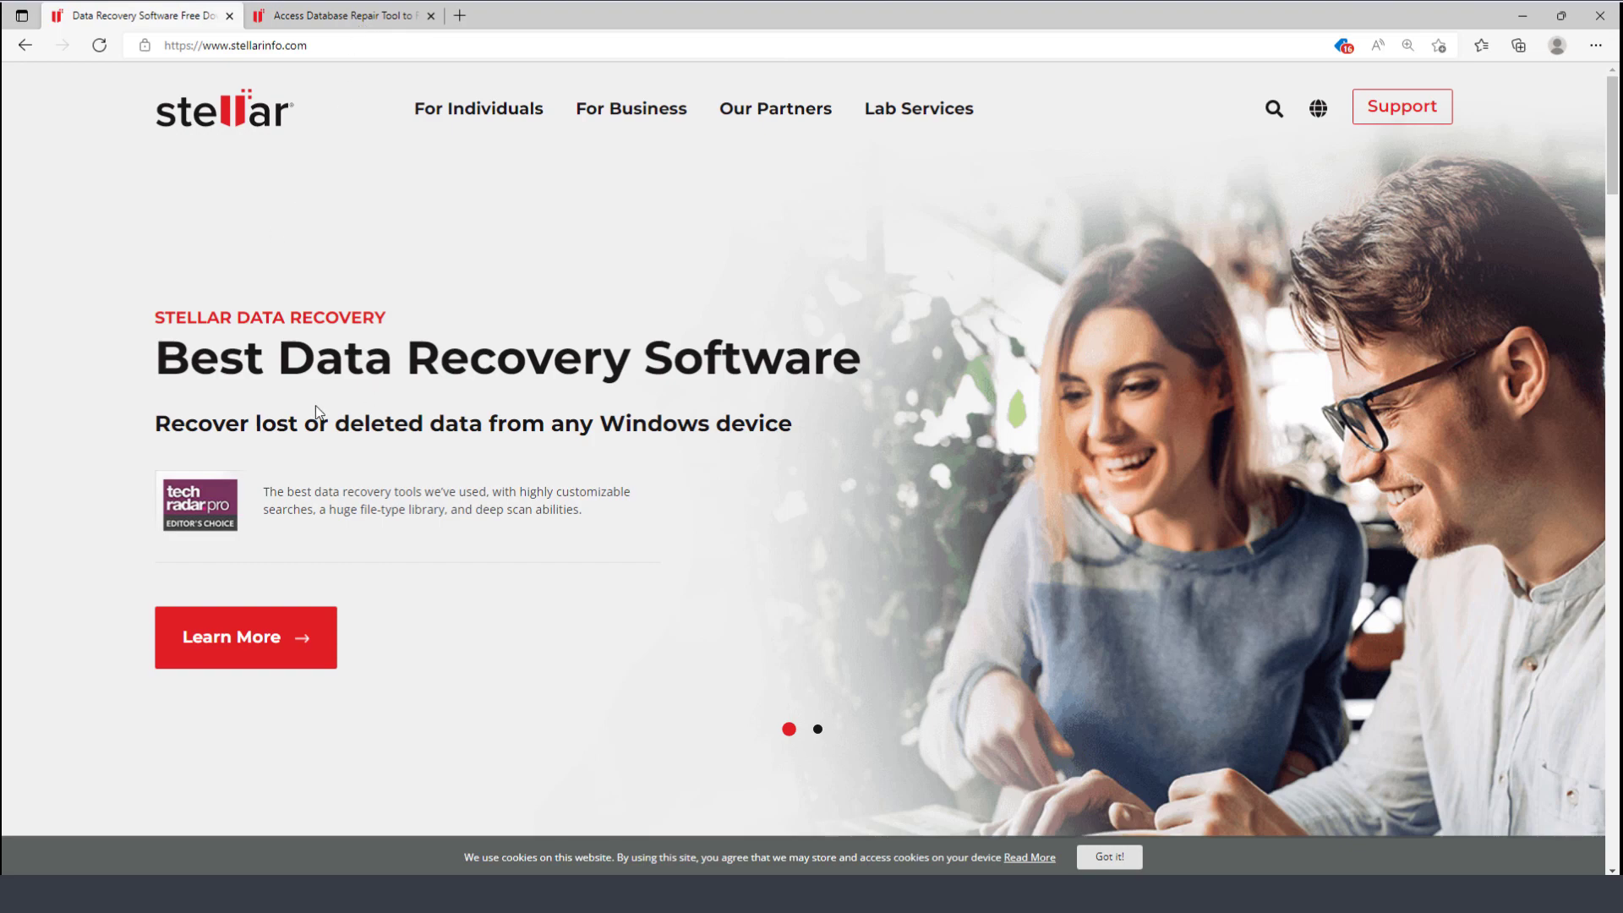
# Scroll the Stellar page, then switch to the 'Access Database Repair Tool' browser tab.
pyautogui.scroll(-3, 520, 336)
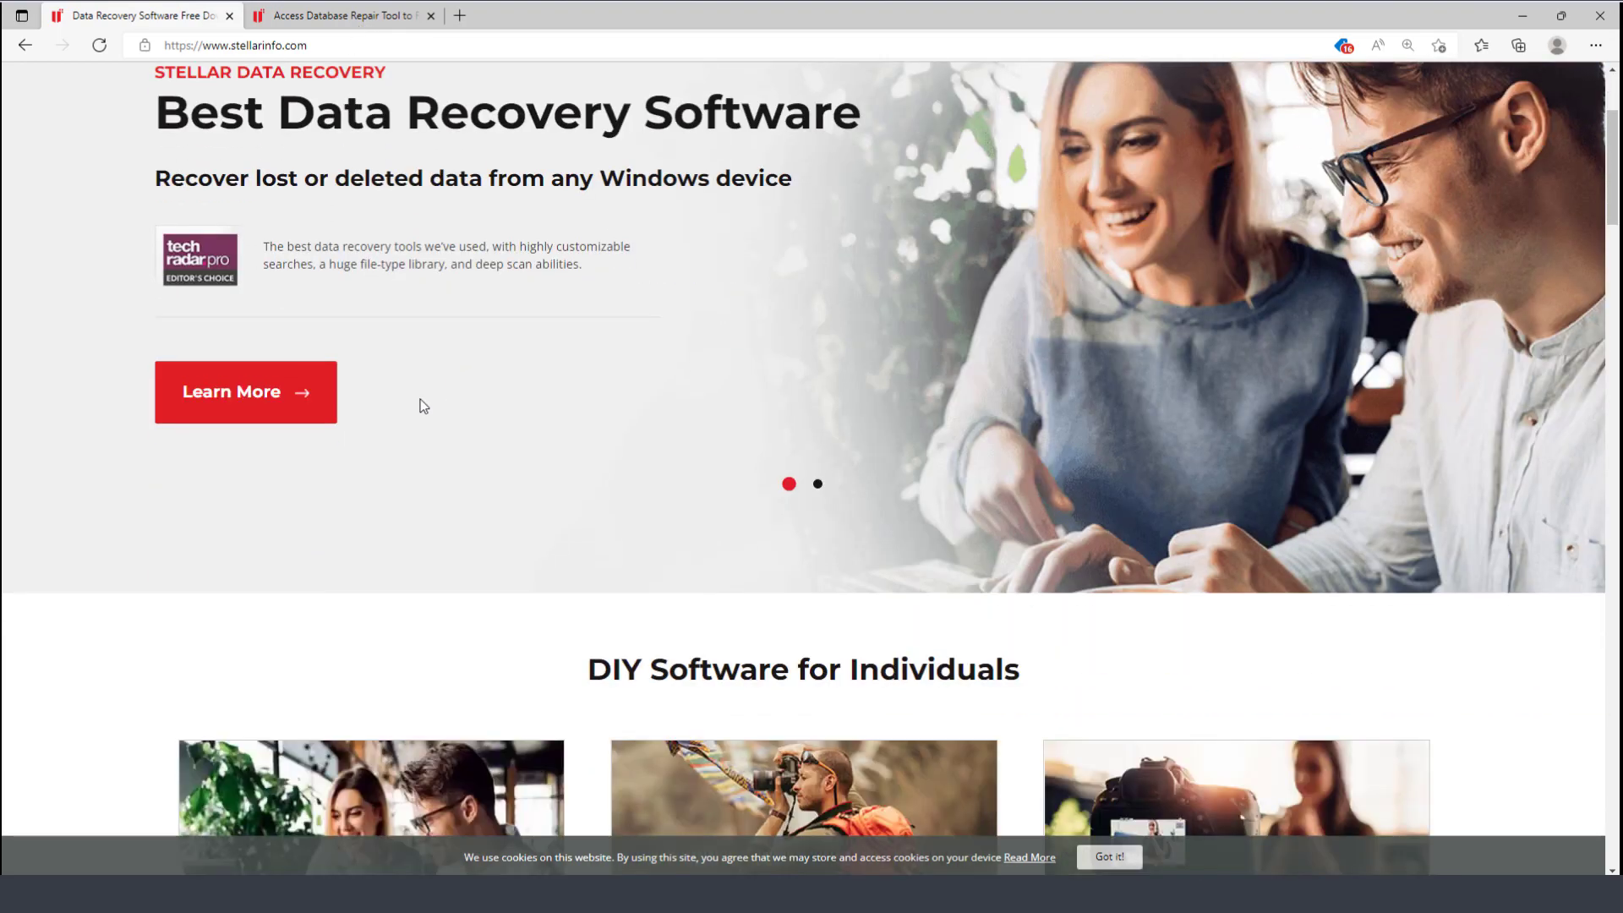
pyautogui.scroll(-9, 405, 357)
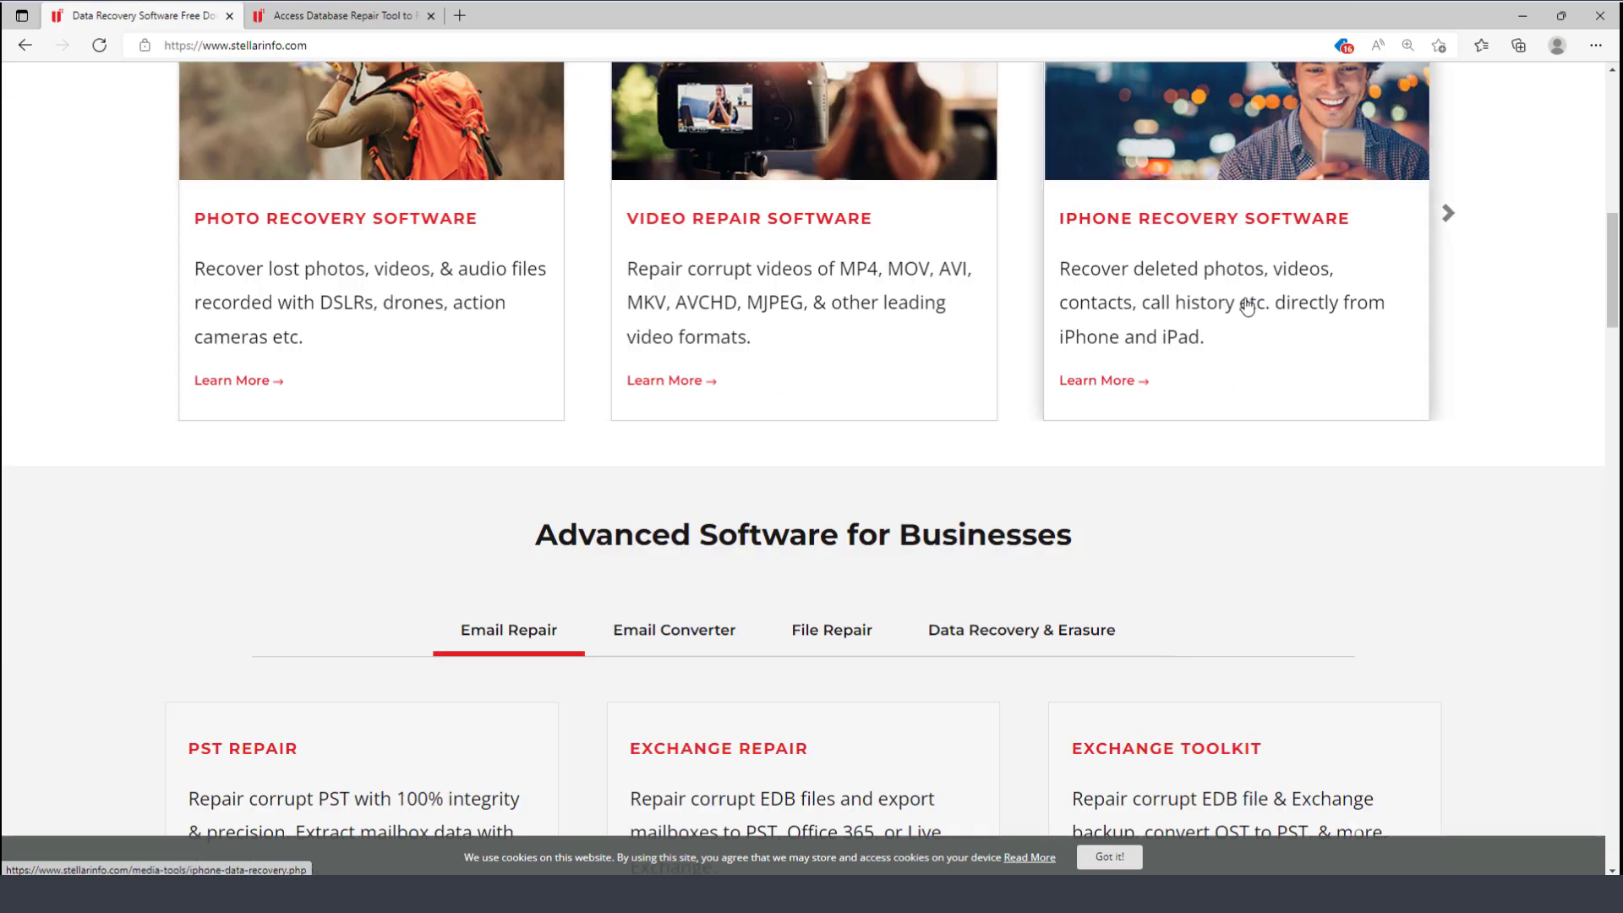
pyautogui.scroll(-3, 754, 346)
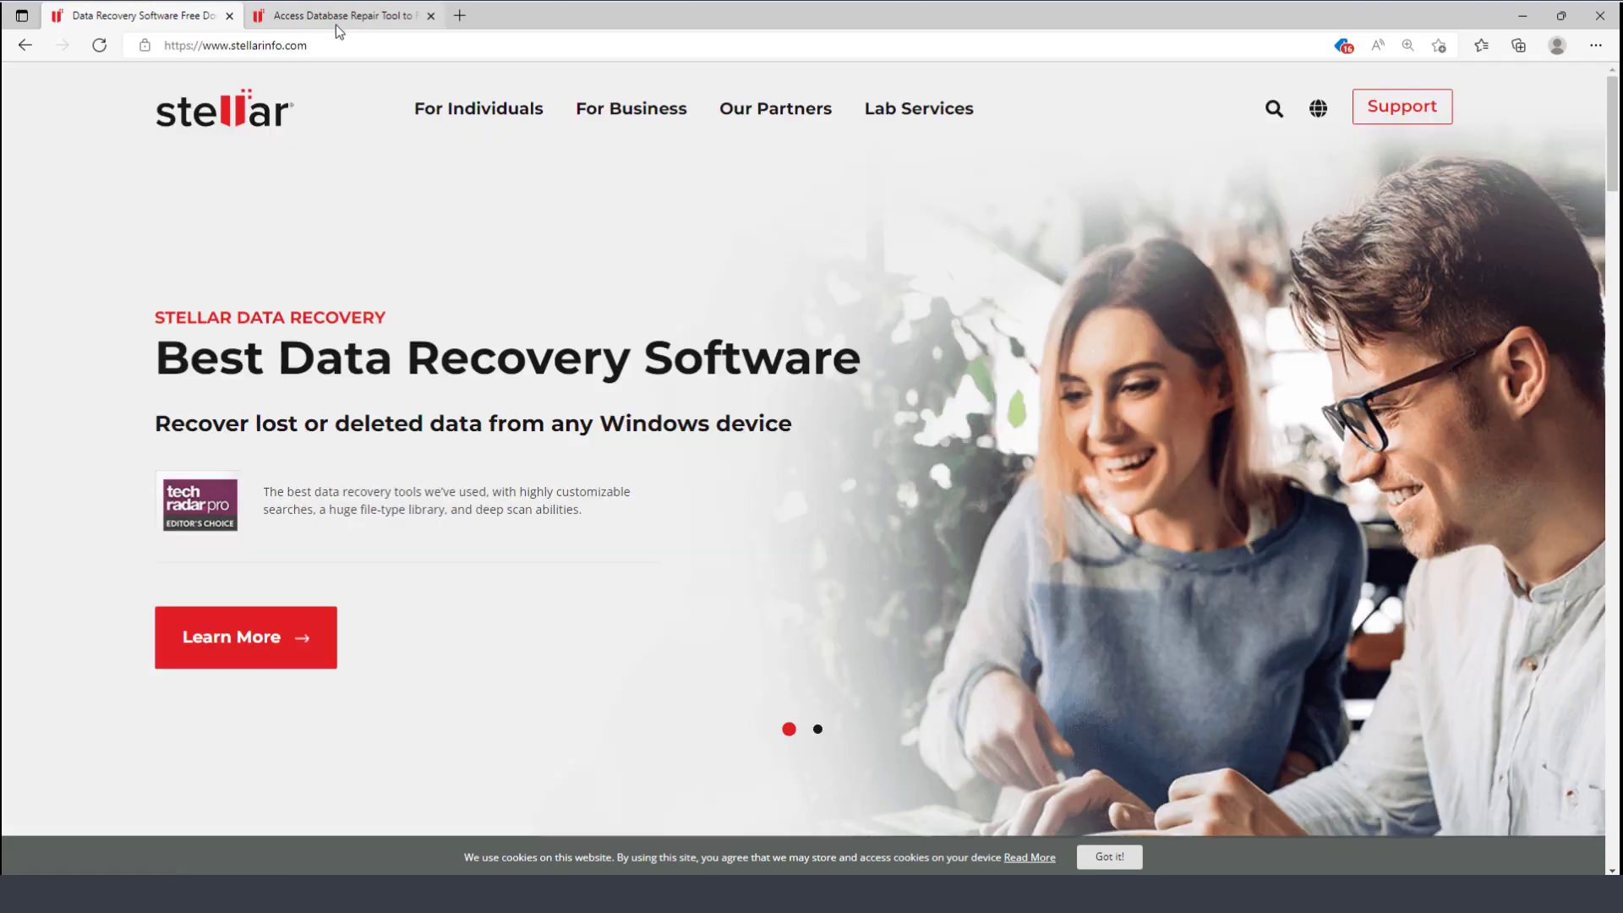
pyautogui.click(334, 22)
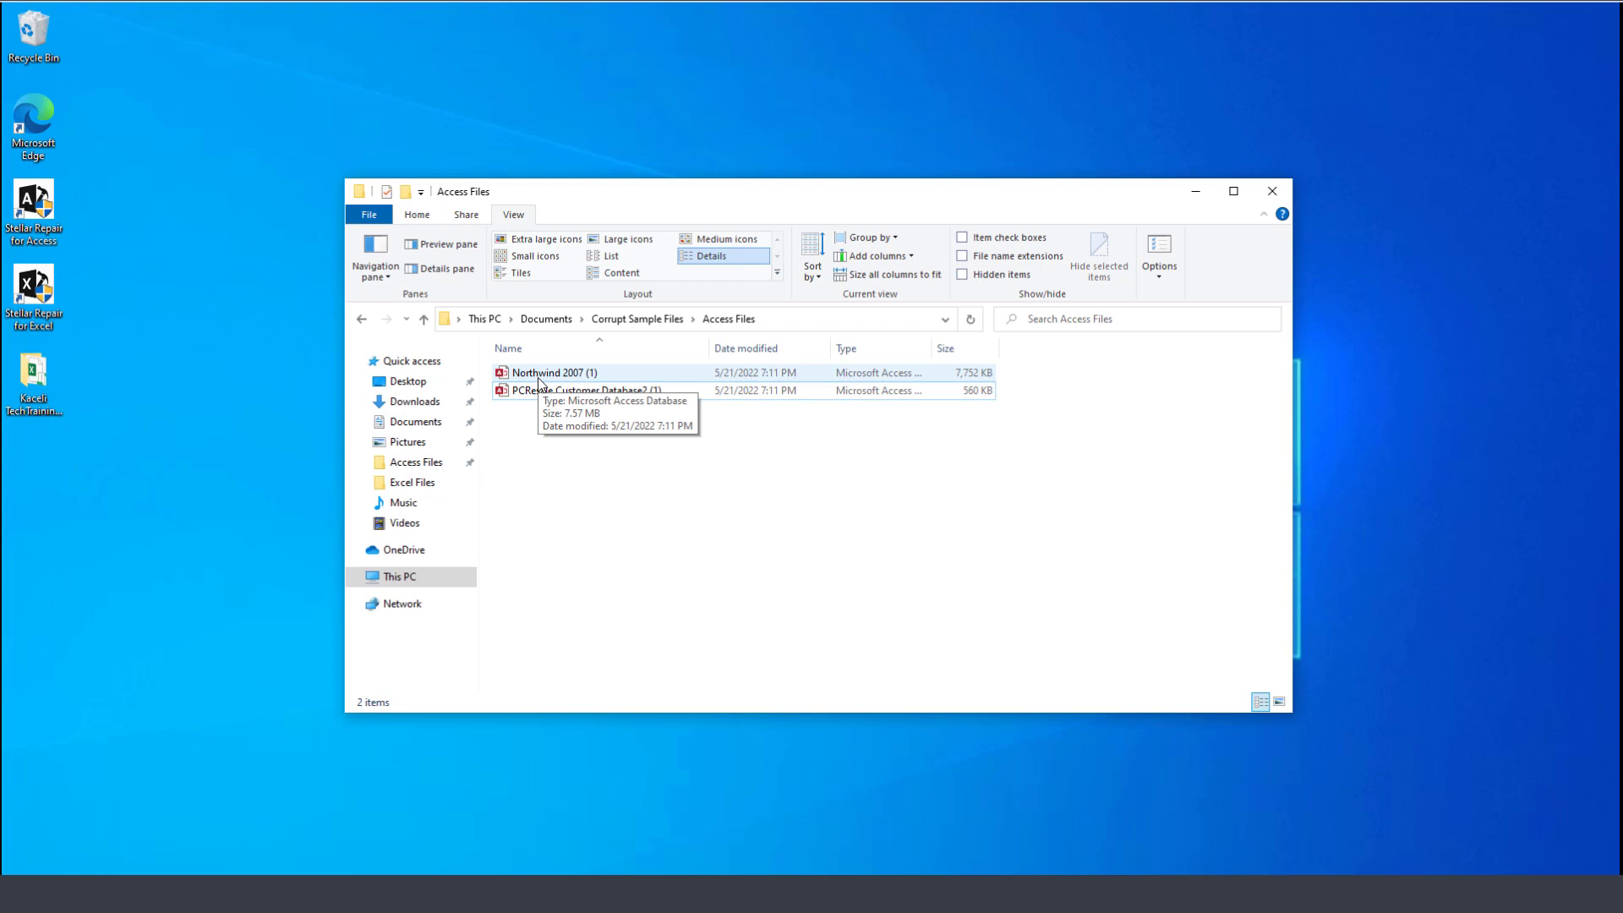
# Try opening Northwind 2007 (1) and PCResale Customer Database2 (1); both give 'Unrecognized database format'.
pyautogui.doubleClick(535, 377)
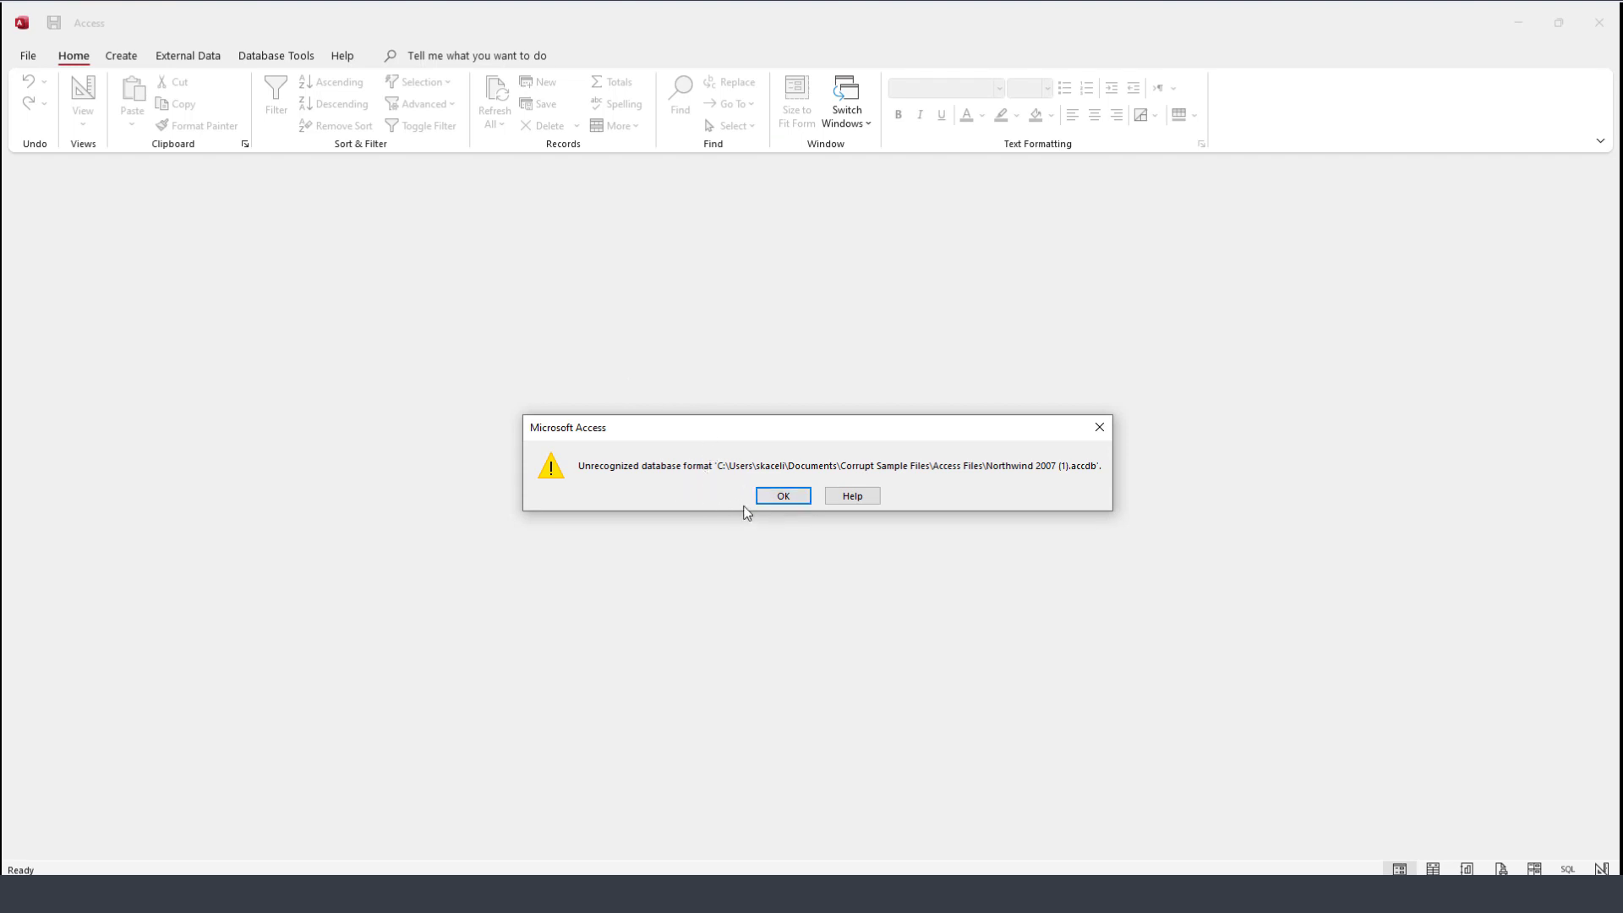
pyautogui.click(784, 496)
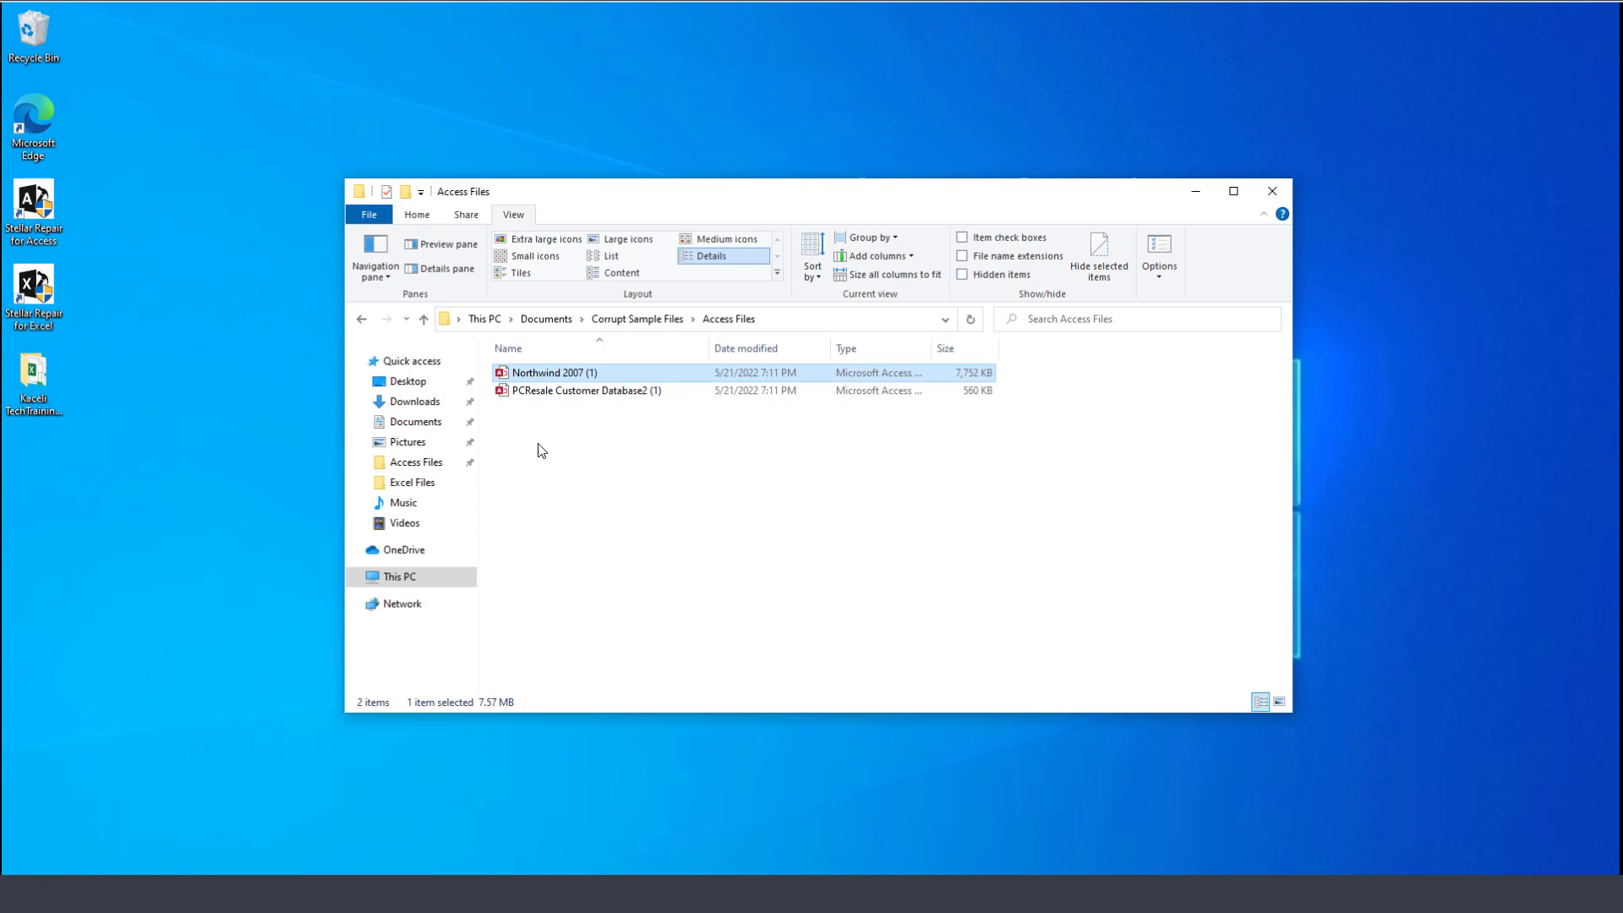
pyautogui.doubleClick(563, 390)
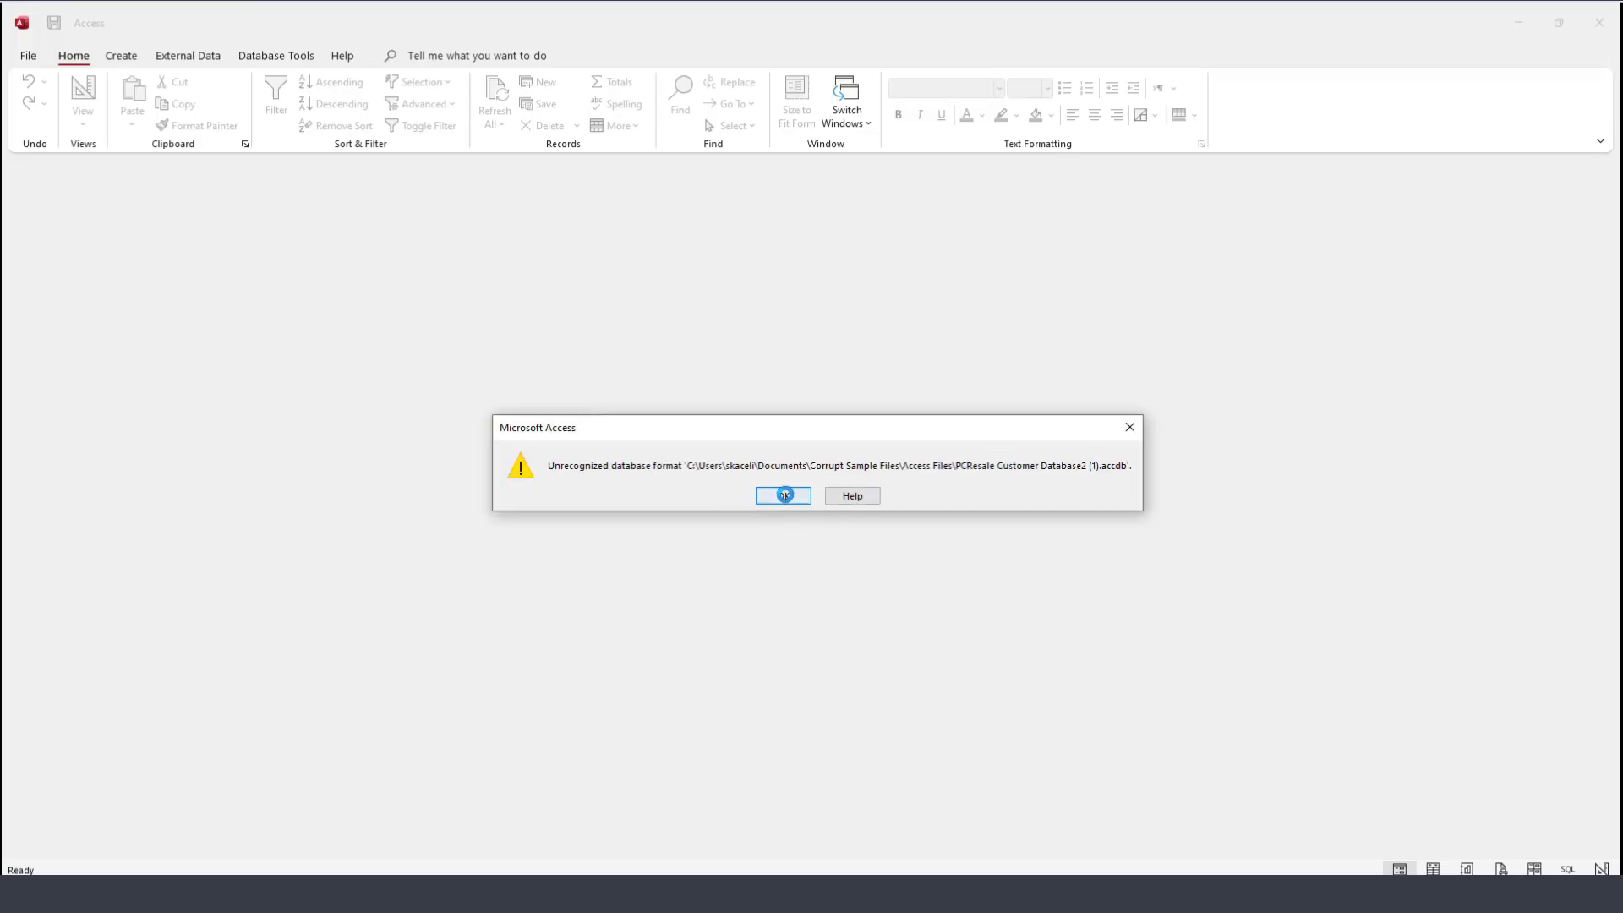
# Dismiss the Access format error and minimize Microsoft Edge to reveal the Access Files folder.
pyautogui.click(783, 496)
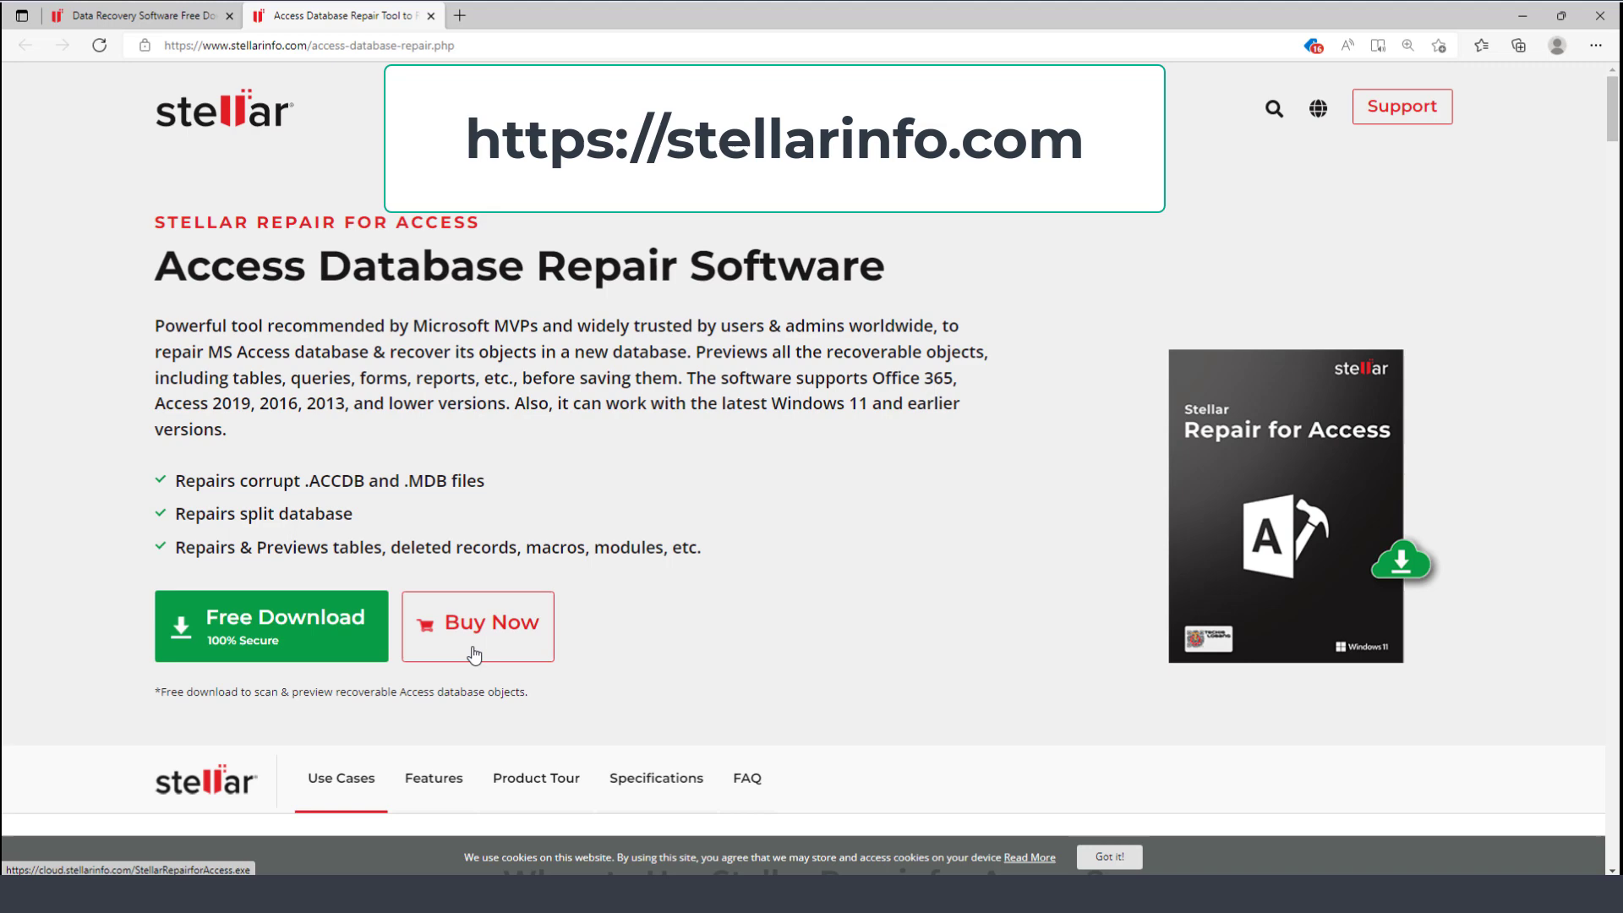
pyautogui.click(1520, 19)
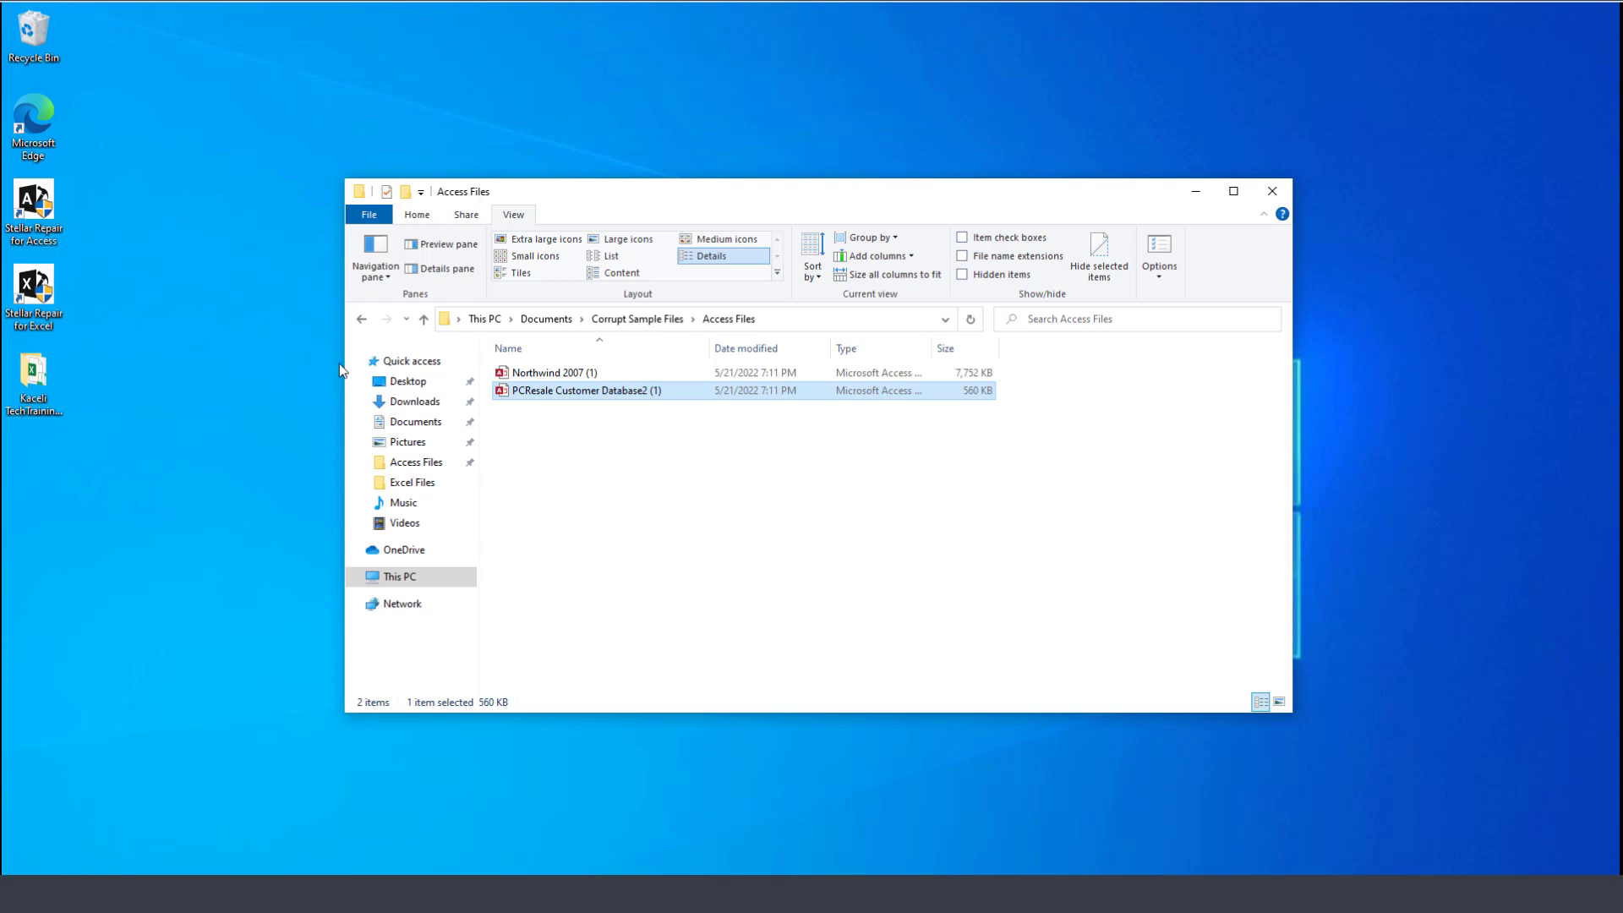
# In Stellar Repair for Access, select PCResale Customer Database2 (1) and repair it.
pyautogui.doubleClick(47, 212)
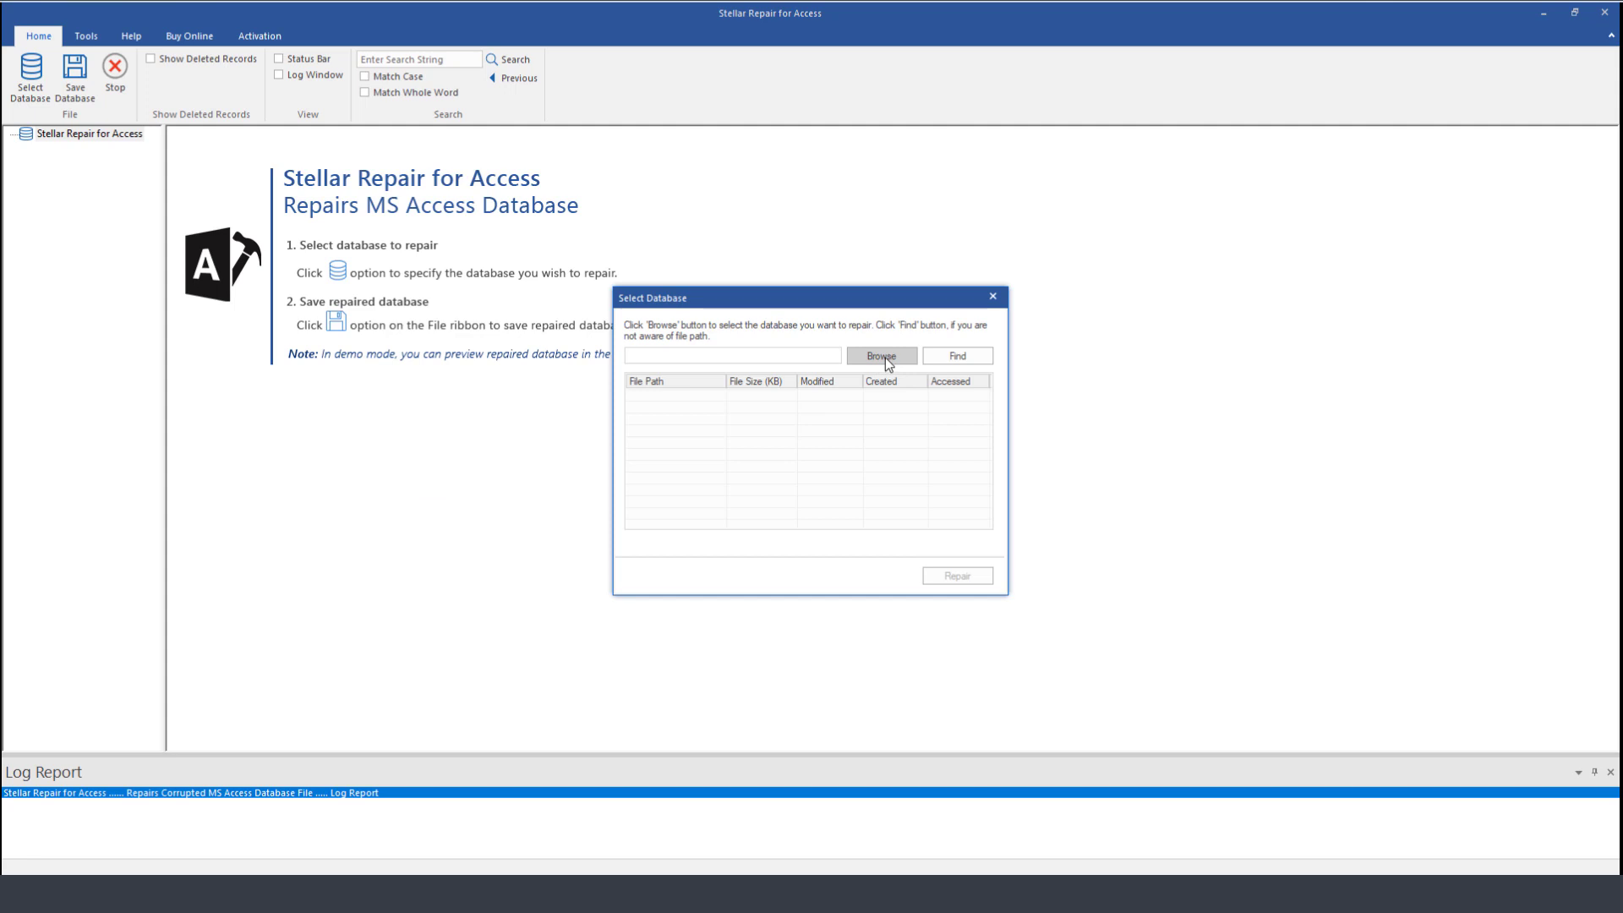
pyautogui.click(882, 356)
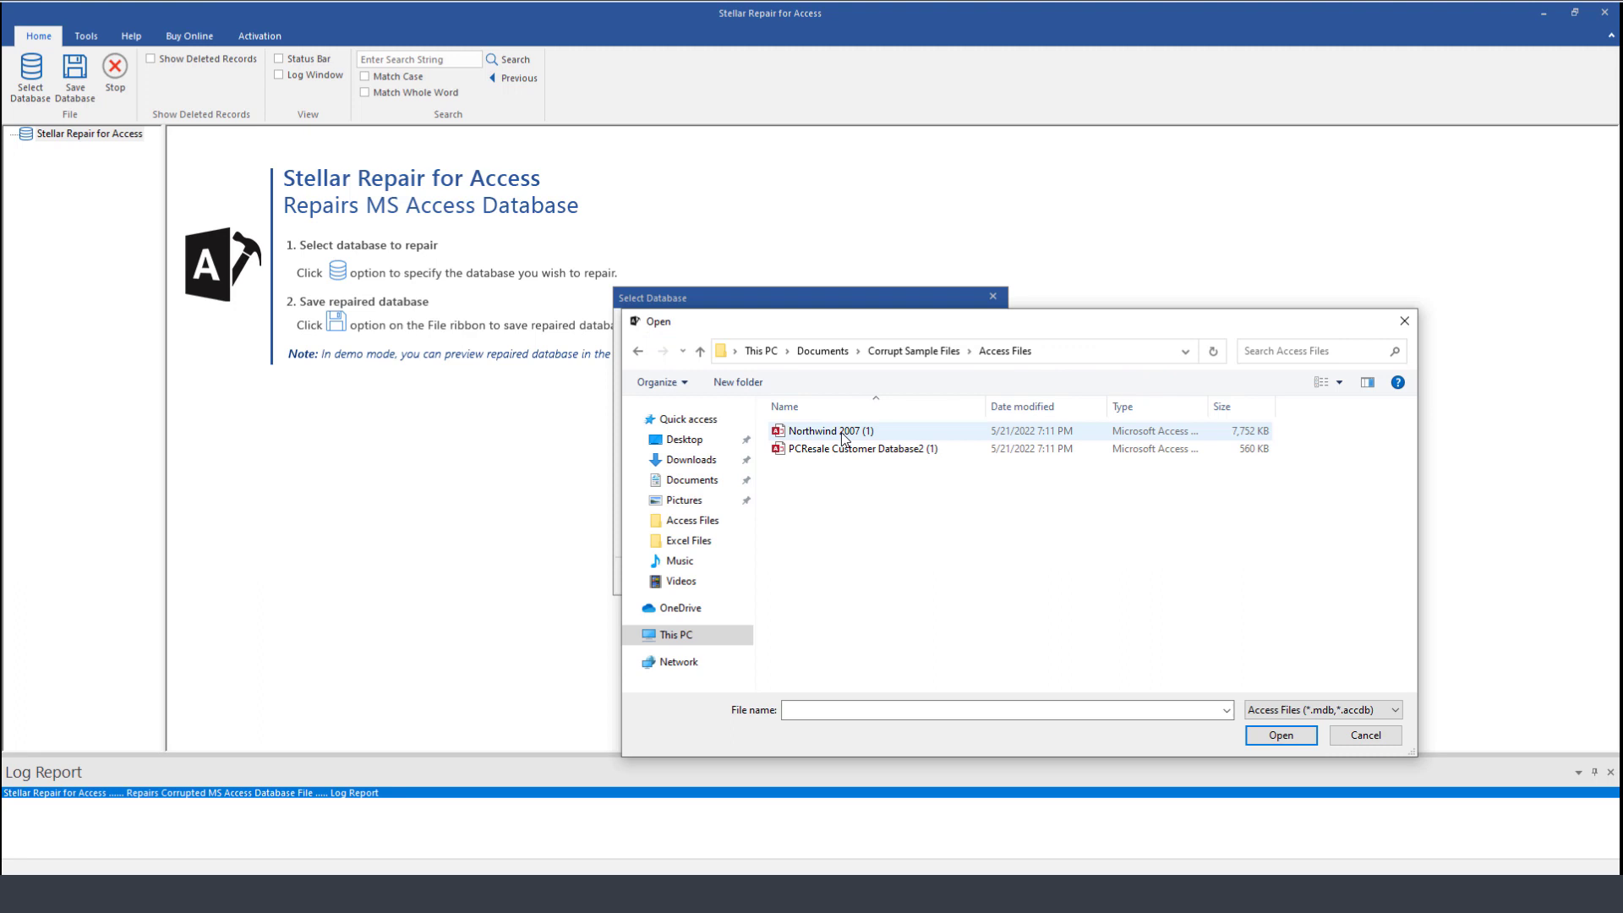
pyautogui.doubleClick(840, 448)
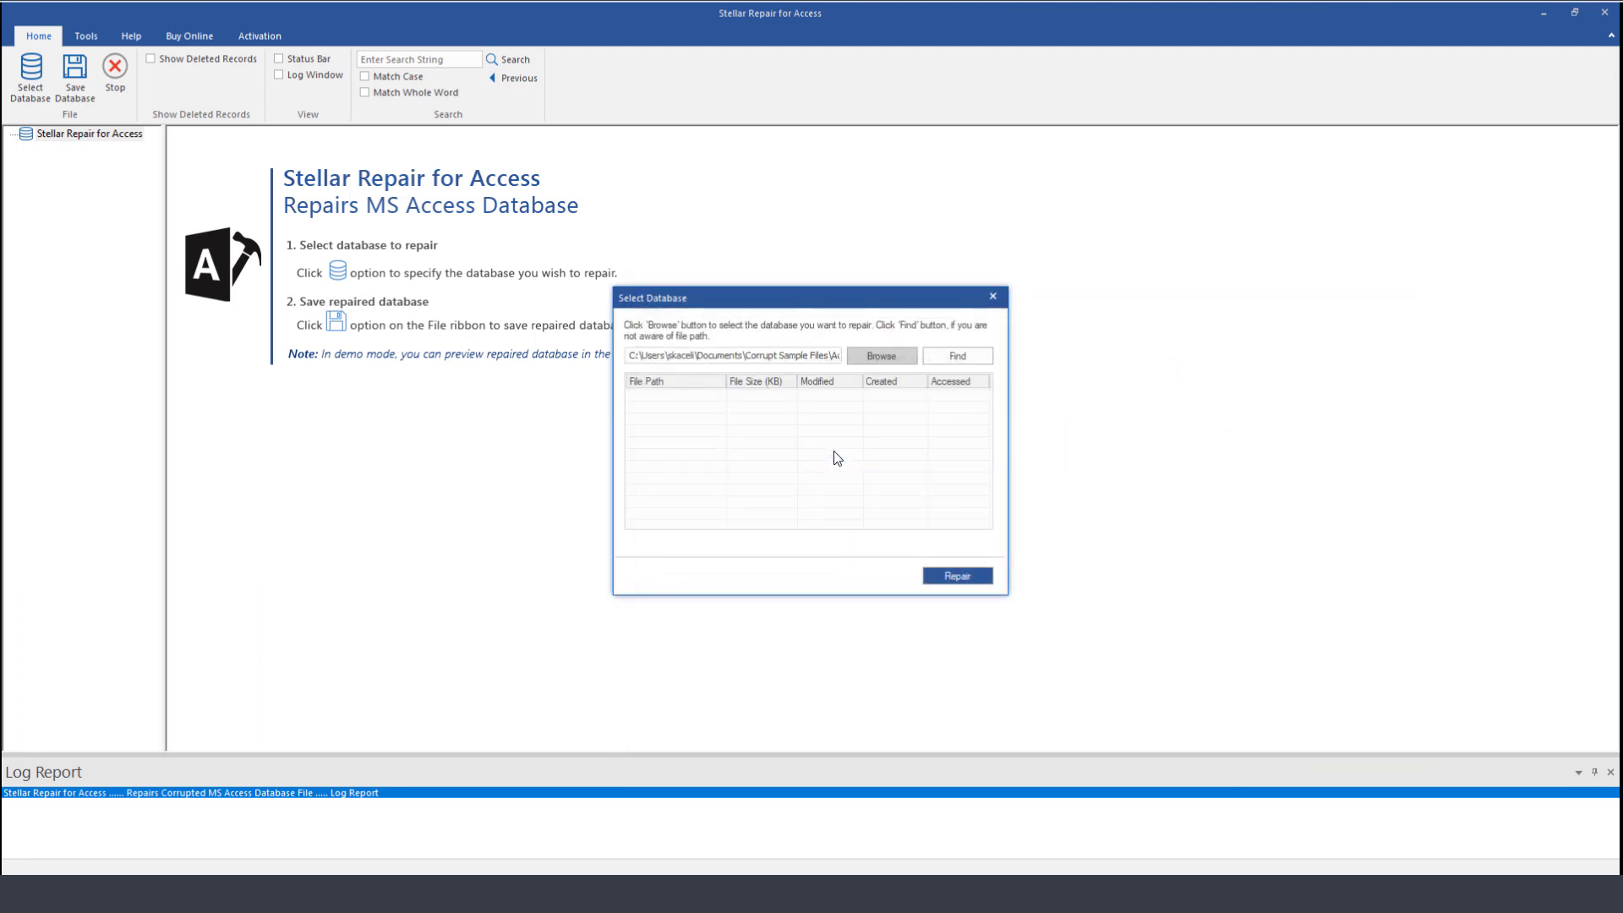
pyautogui.click(958, 577)
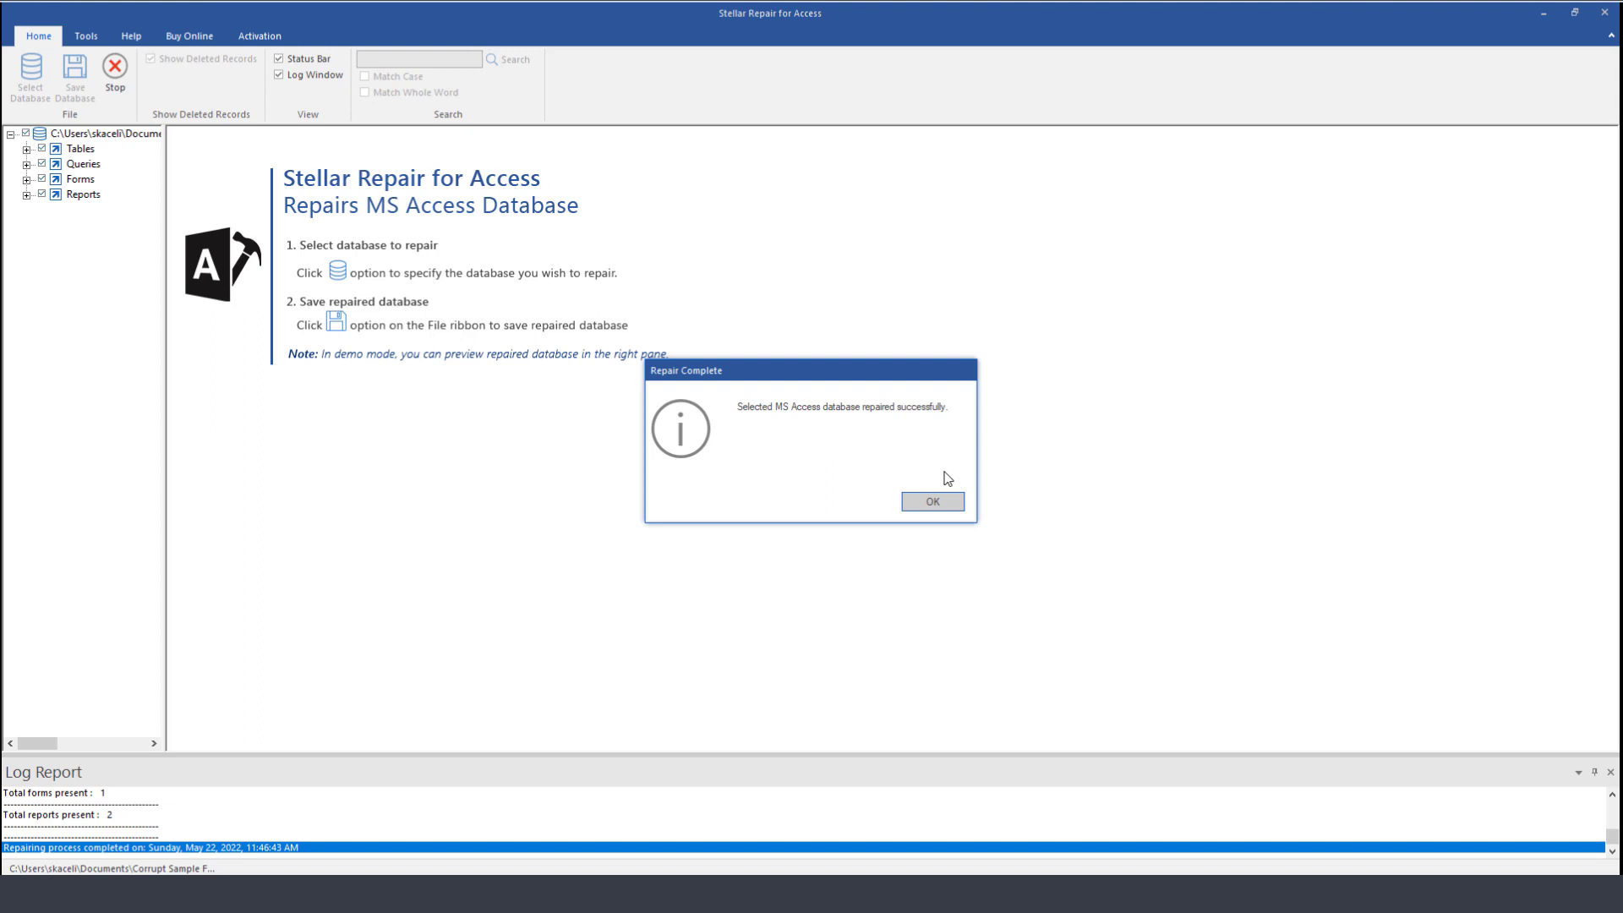
pyautogui.click(933, 502)
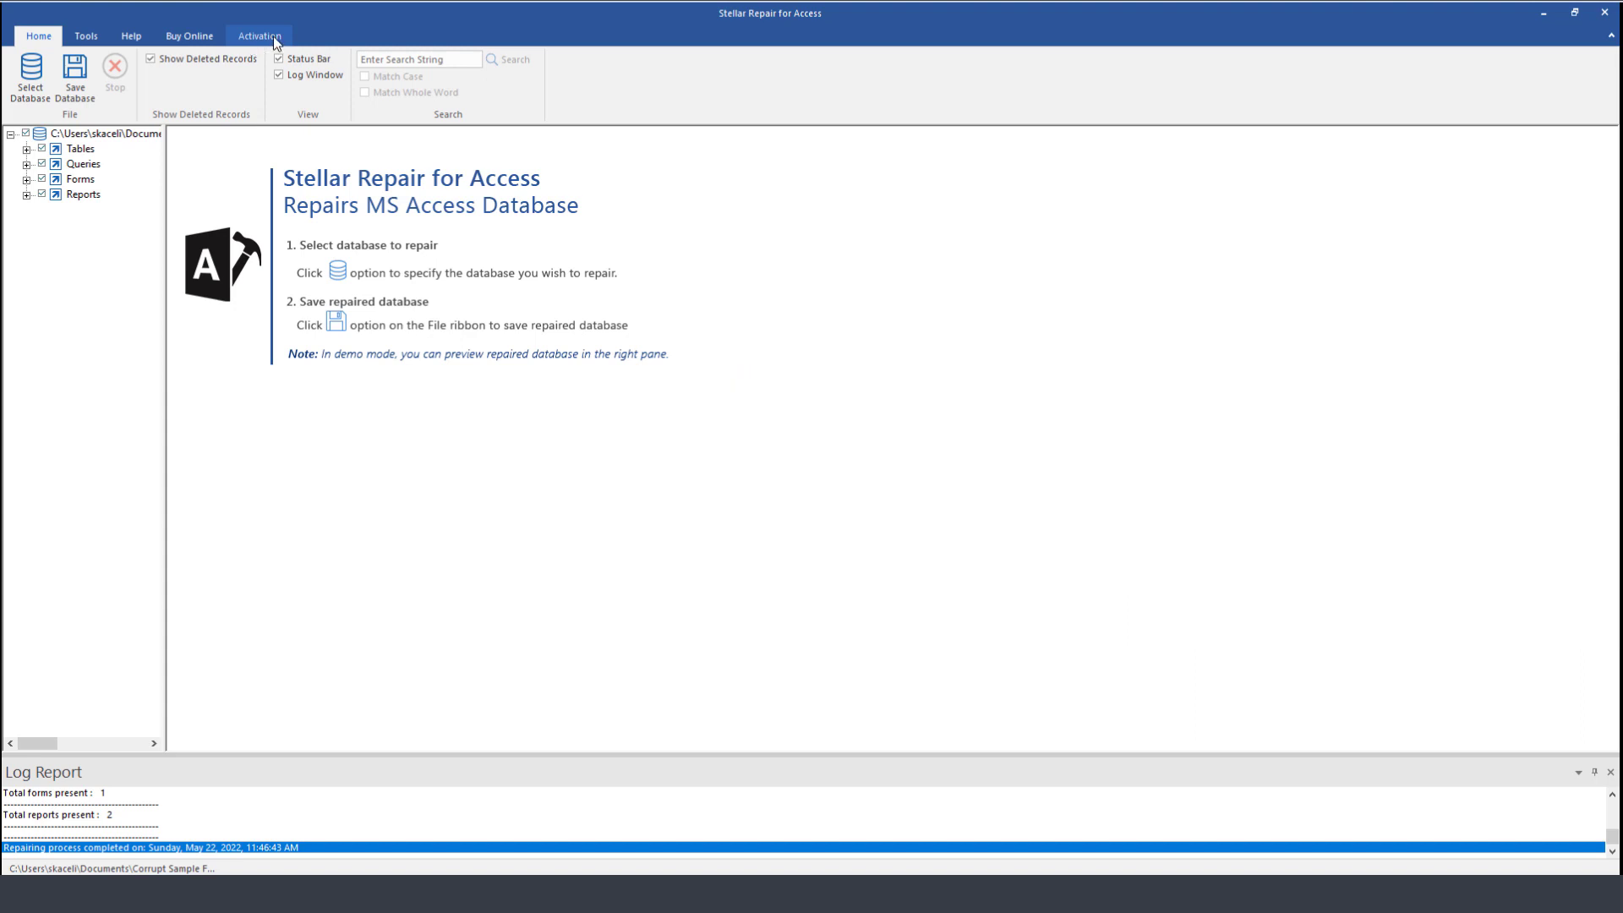
pyautogui.click(259, 39)
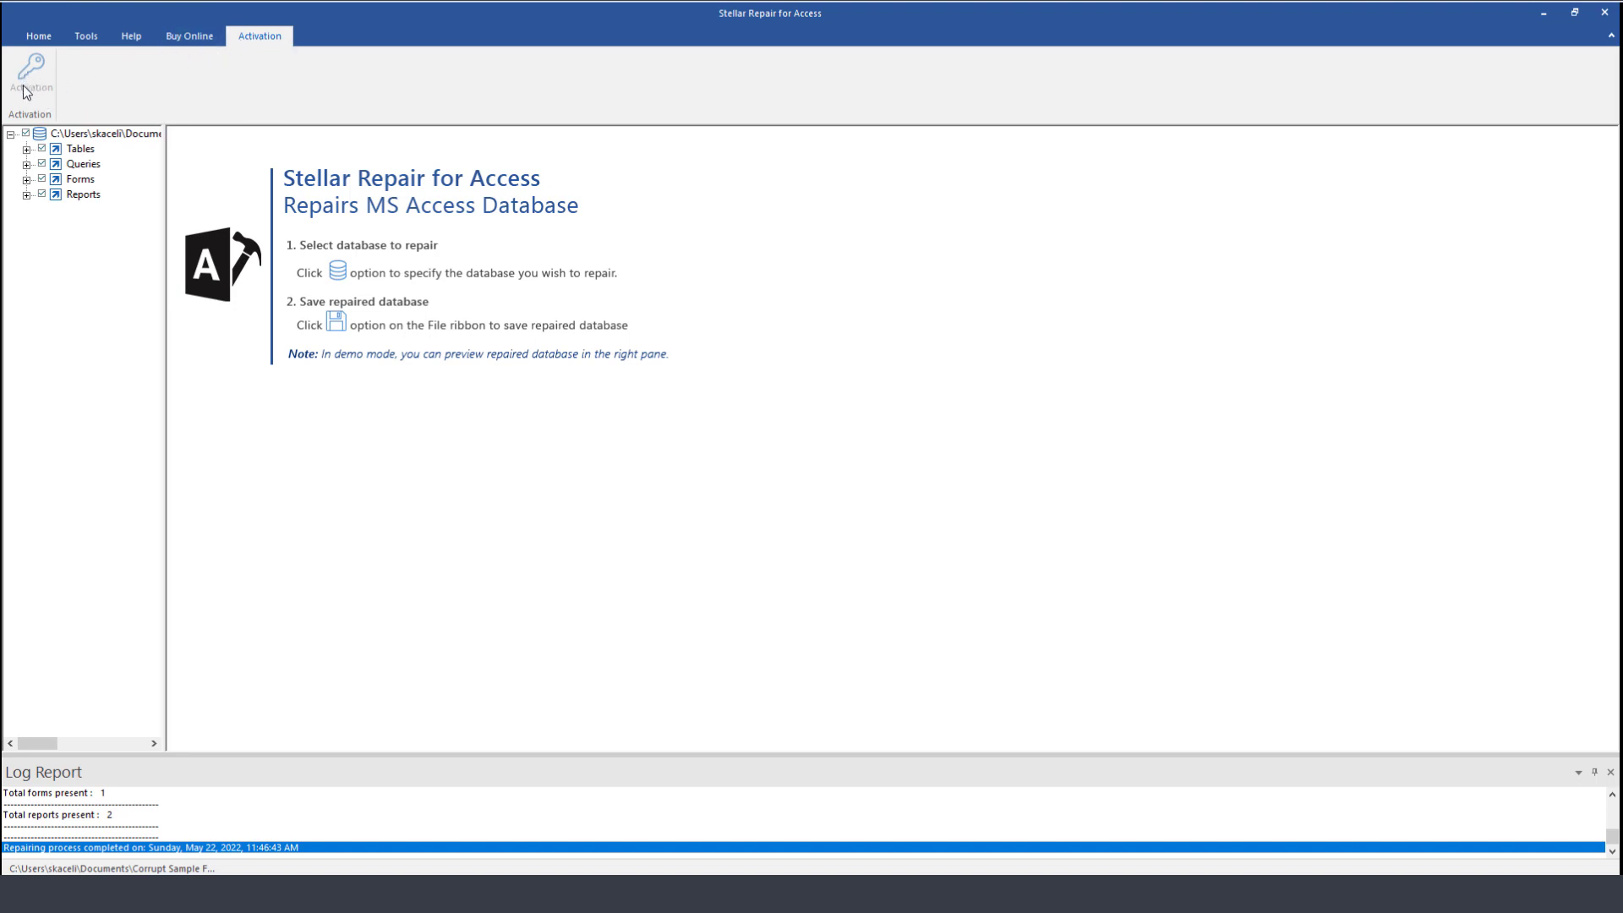
pyautogui.click(36, 33)
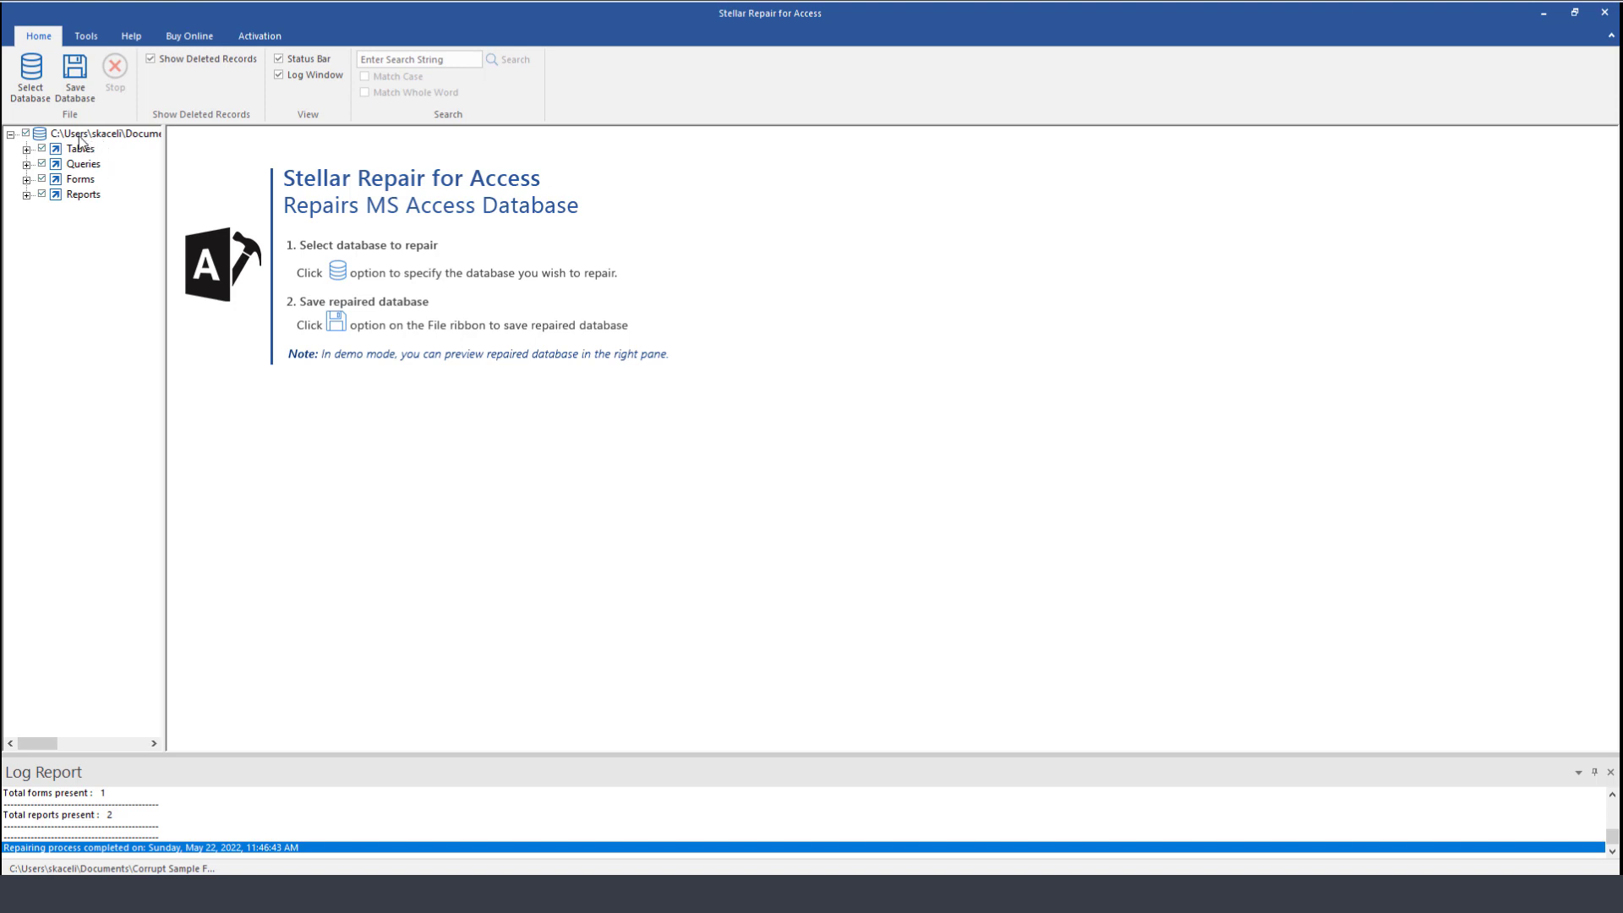
# Save the repaired database into a new Desktop folder named 'Access Files Recovered'.
pyautogui.click(76, 82)
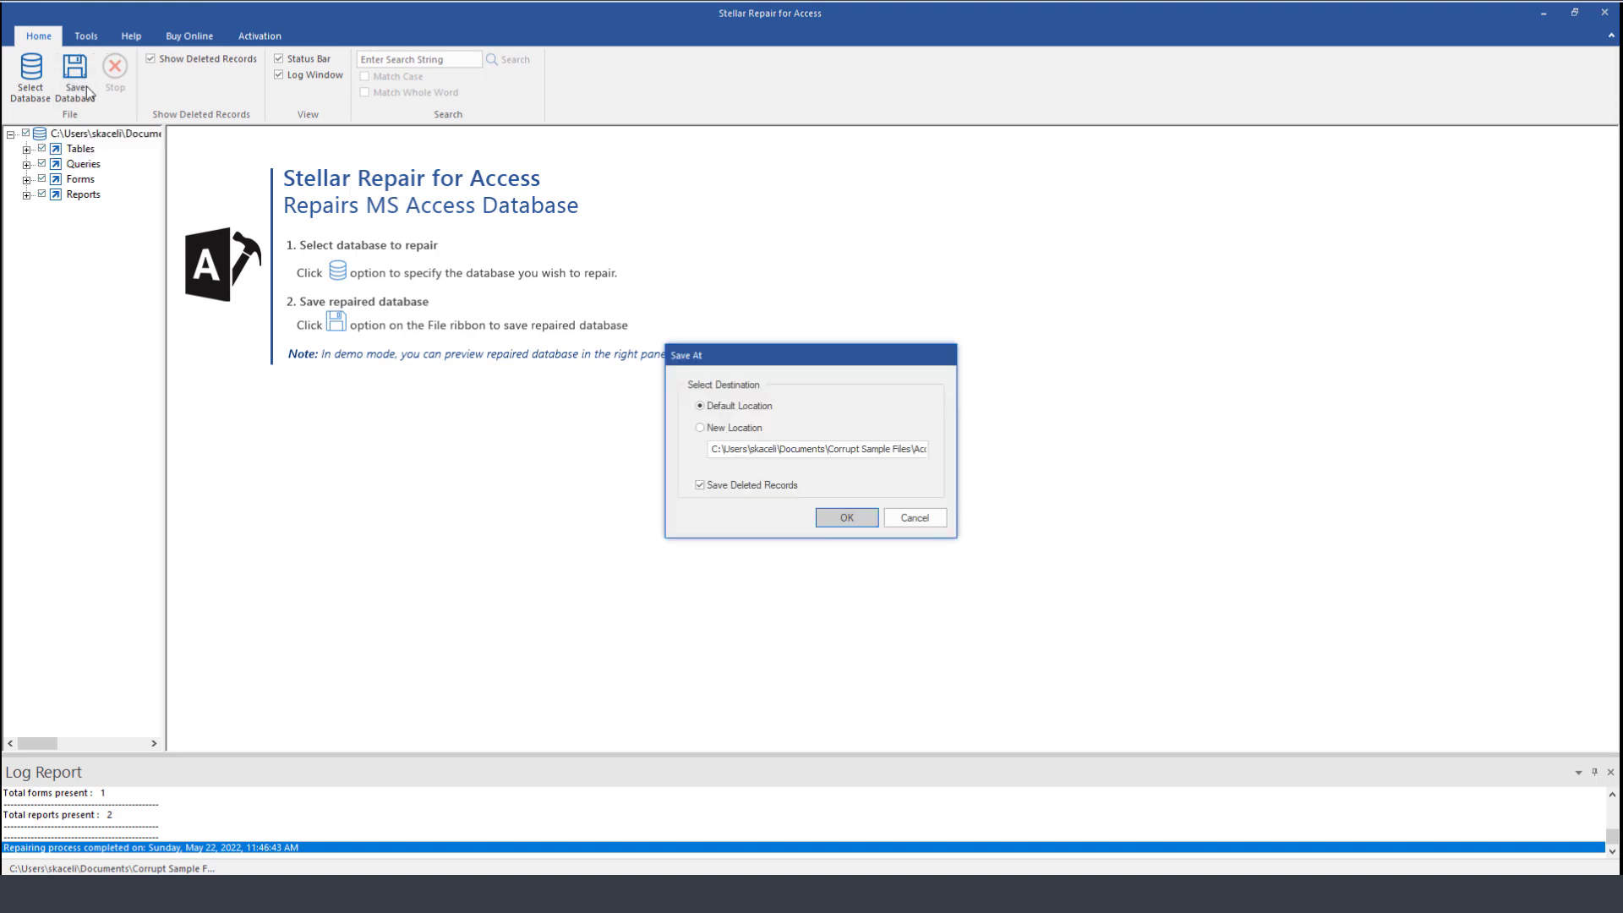
pyautogui.click(701, 428)
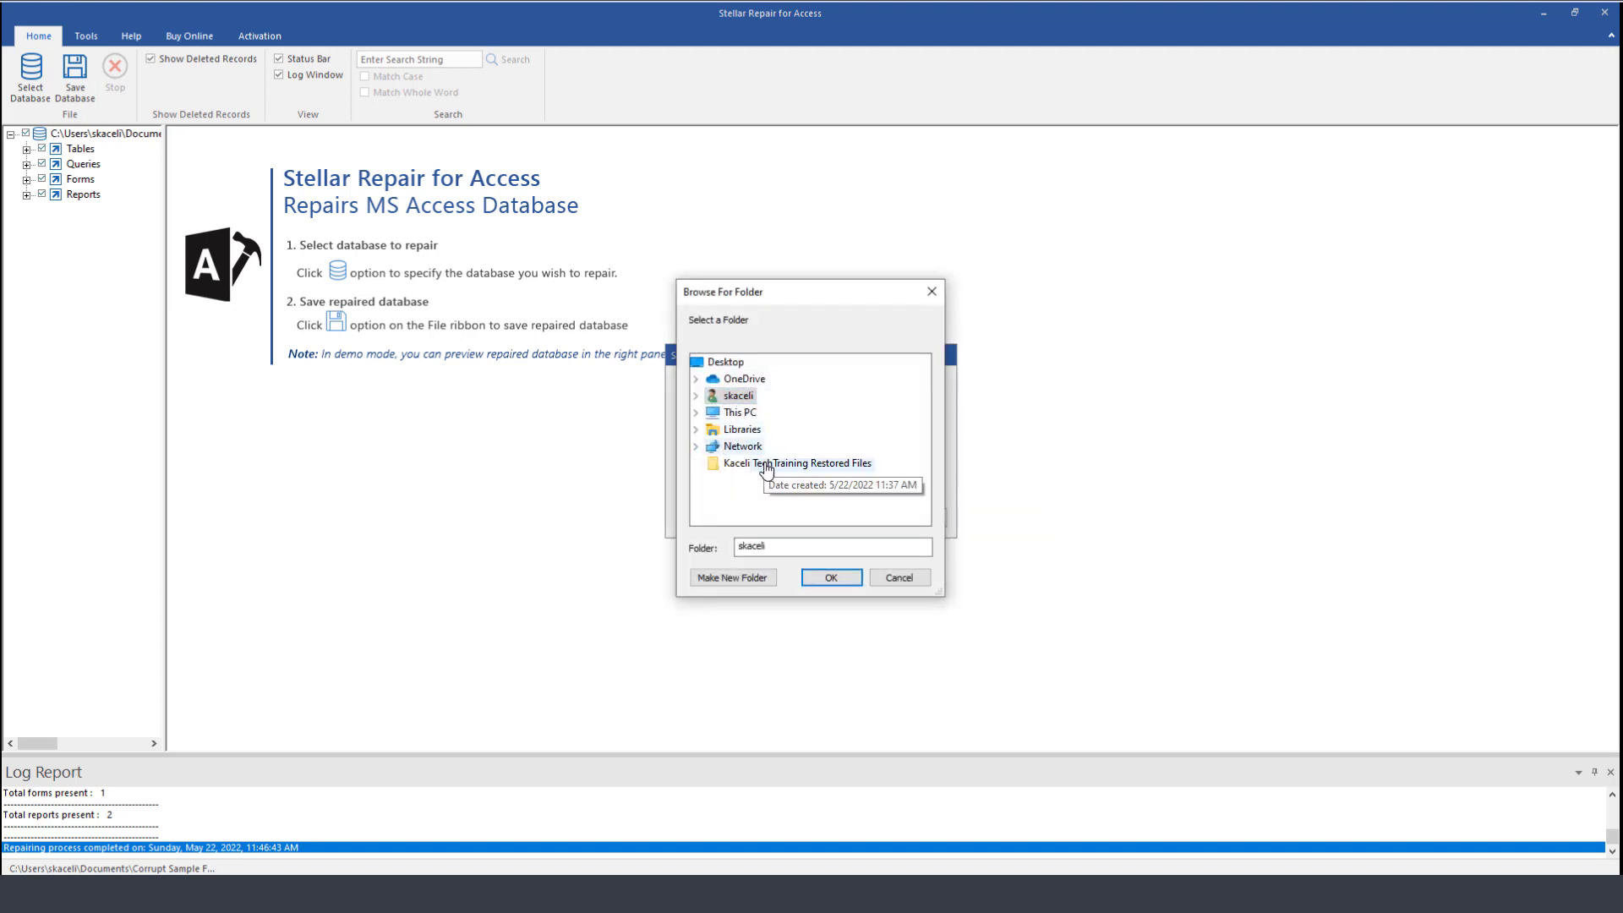
pyautogui.click(748, 579)
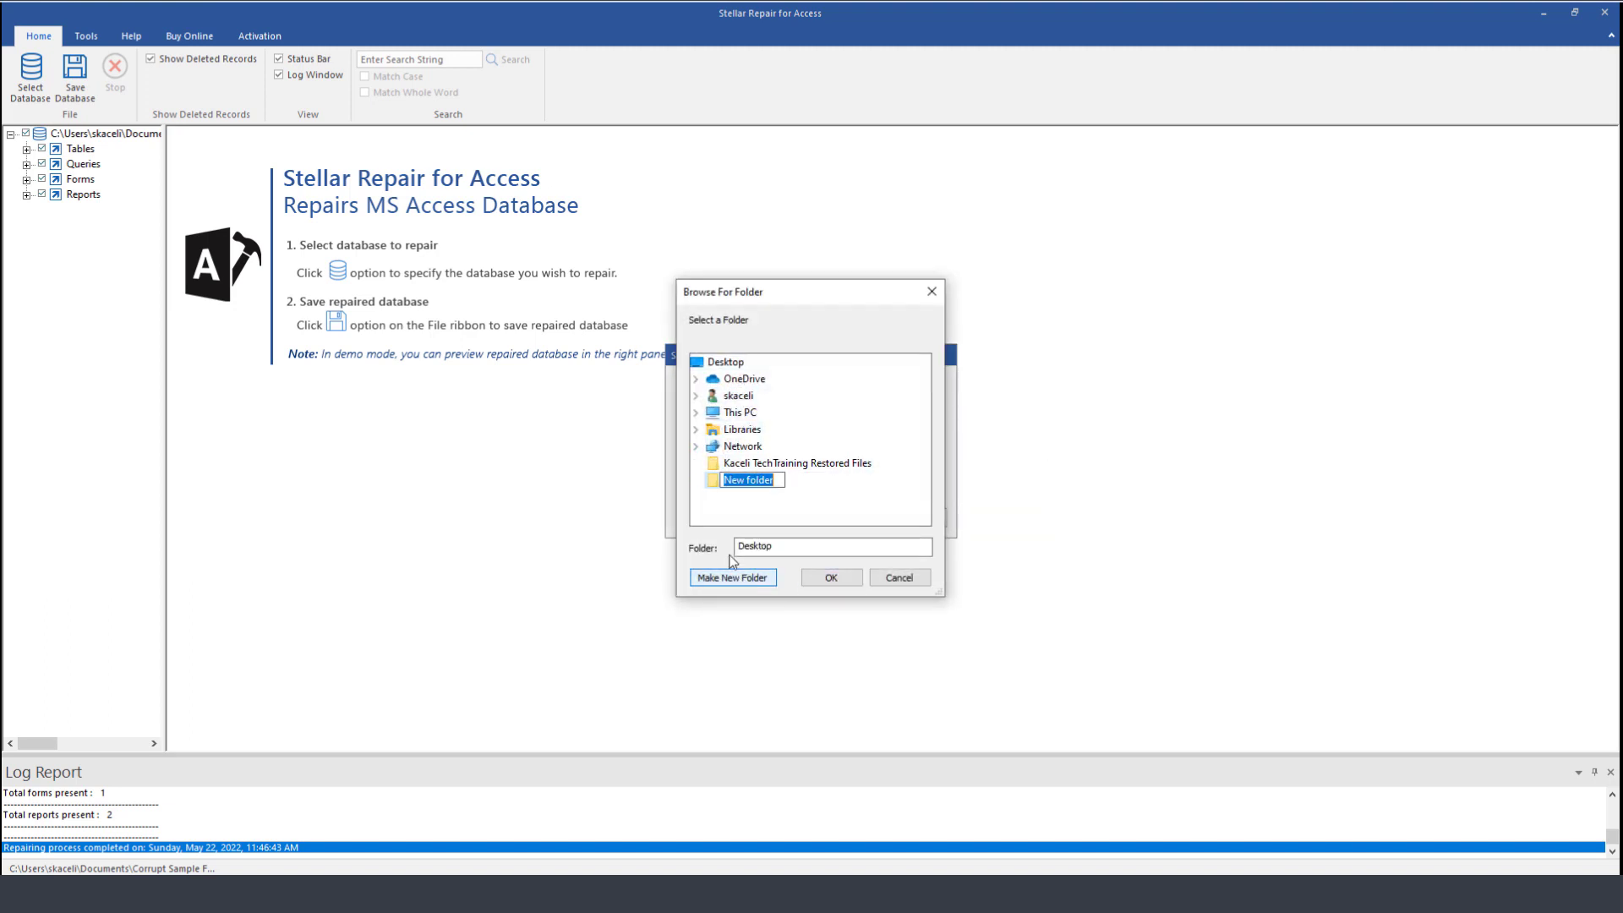
pyautogui.write('Access Files Recovered')
pyautogui.press('Return')
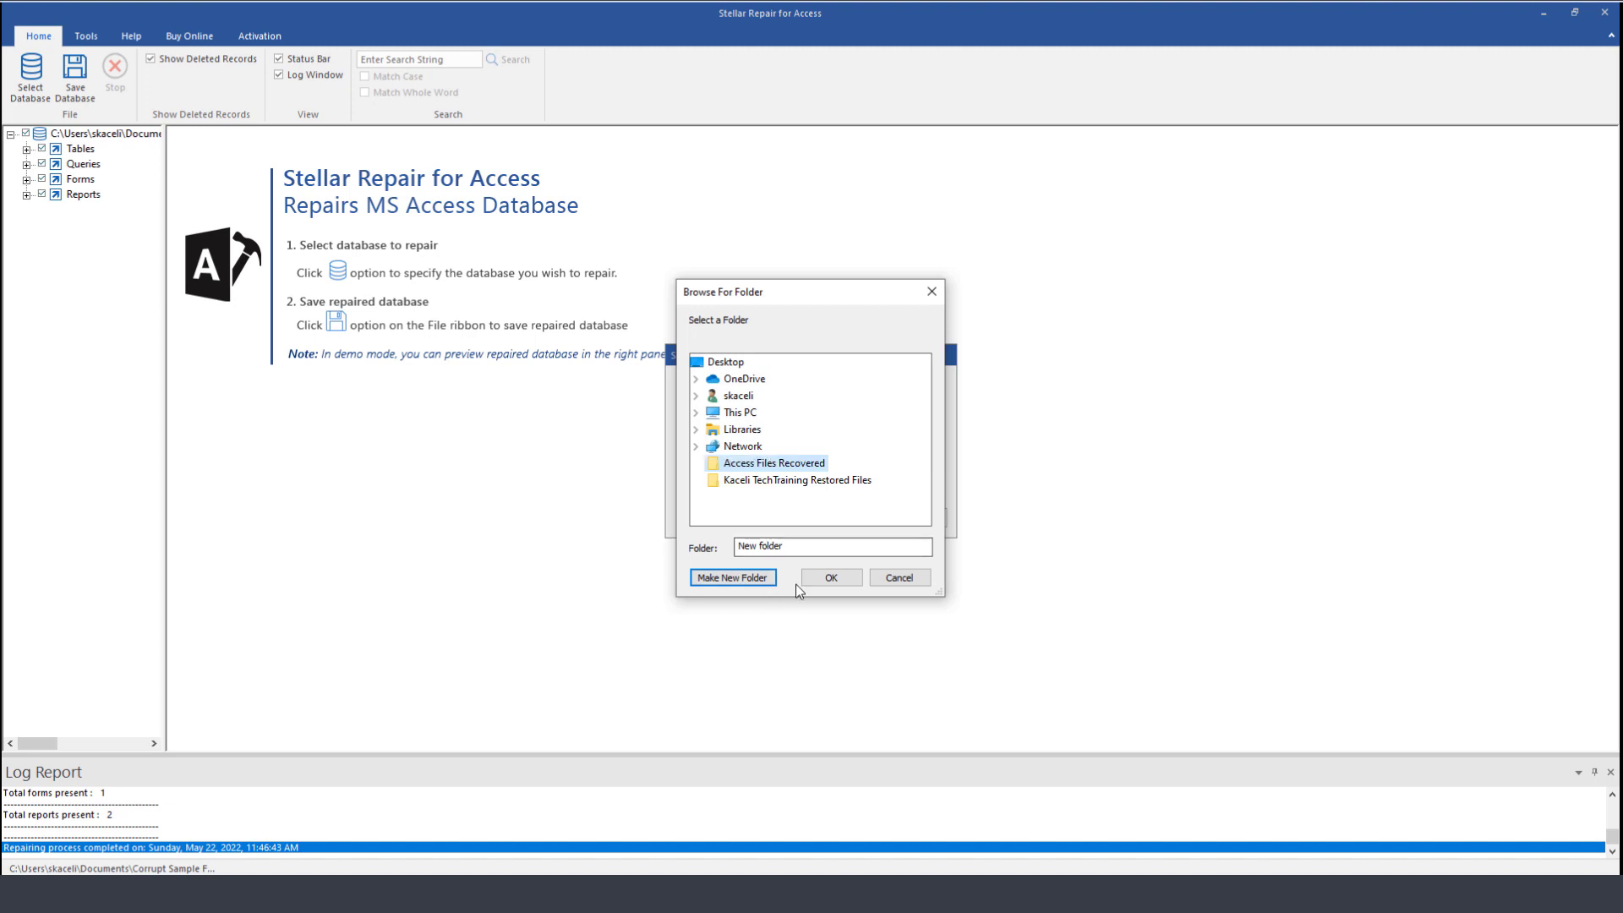
pyautogui.click(831, 577)
pyautogui.click(848, 514)
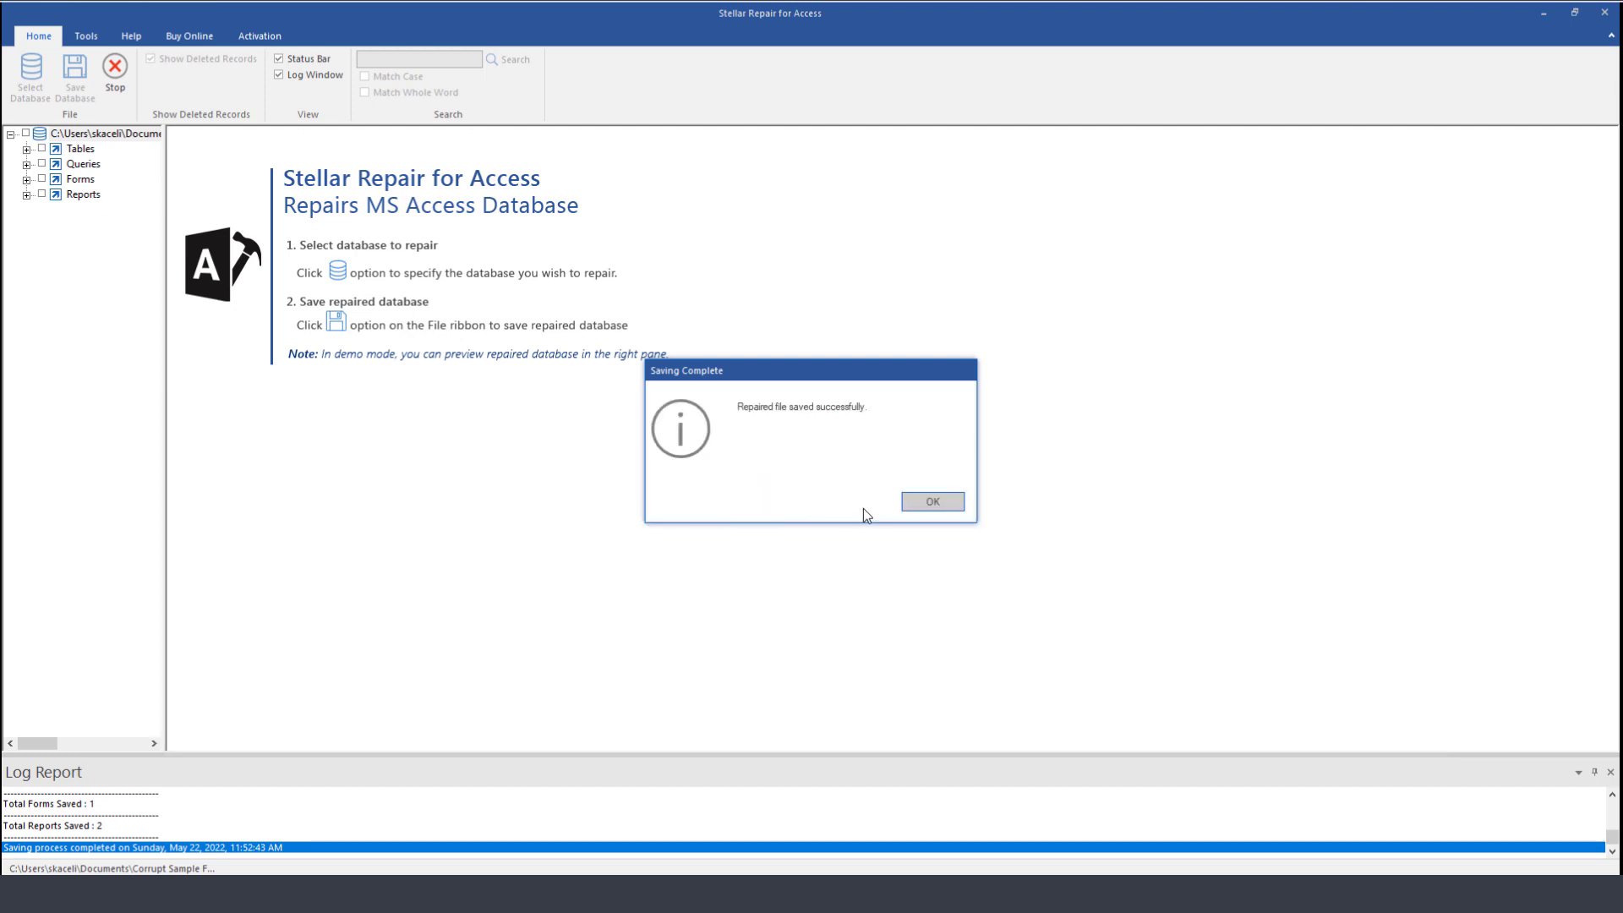
# Dismiss Saving Complete, exit Stellar Repair, and open the Access Files Recovered desktop folder.
pyautogui.click(928, 508)
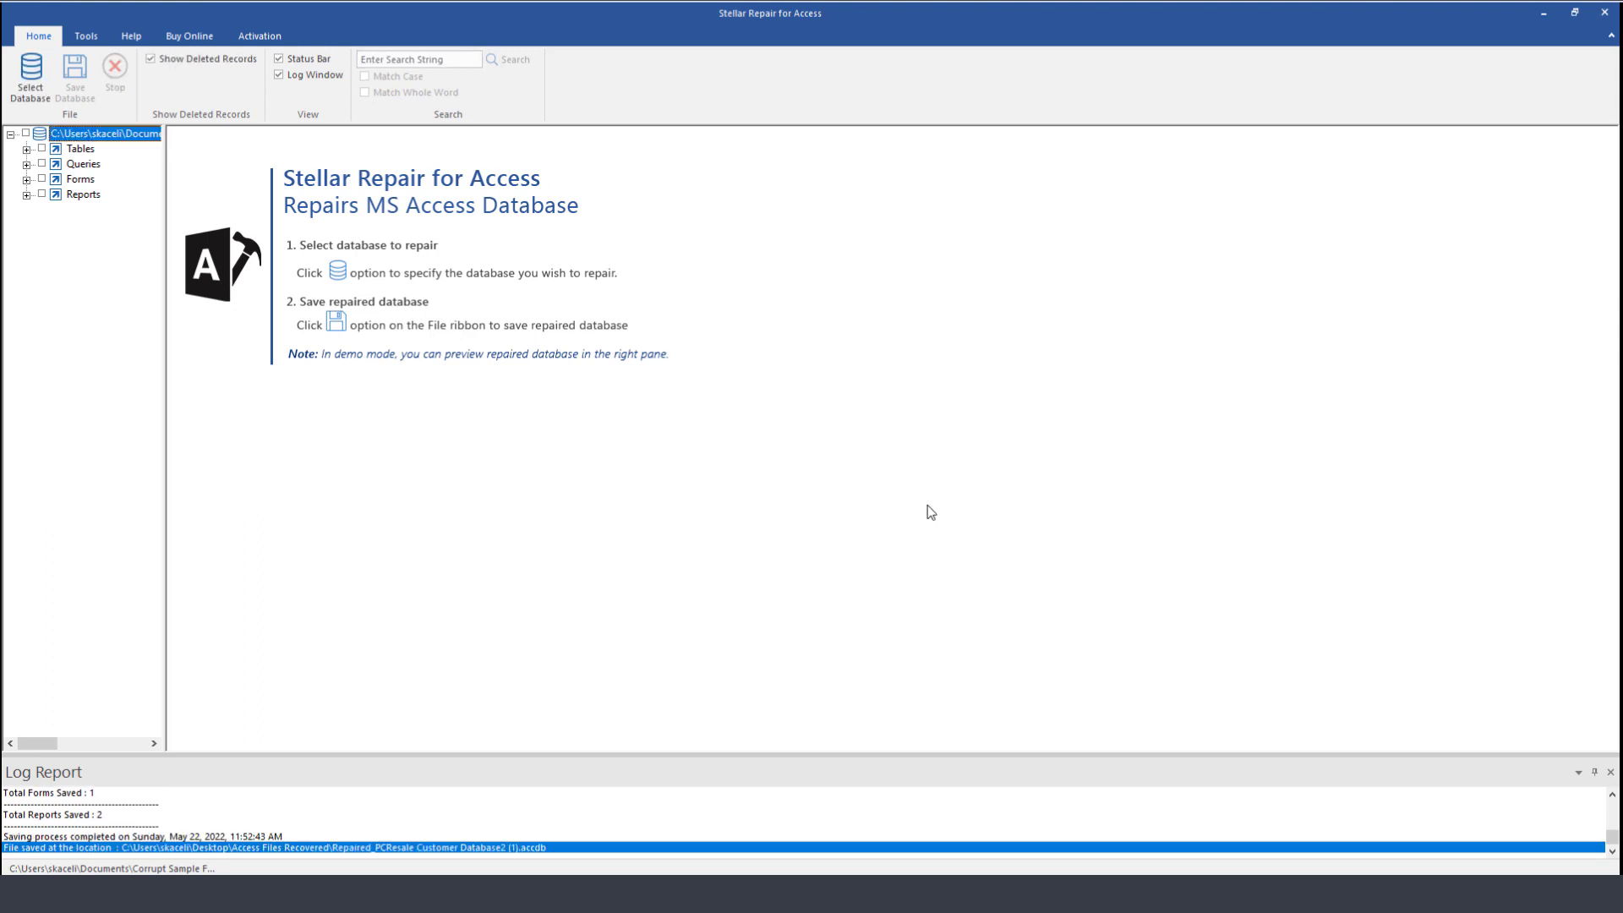
pyautogui.click(1607, 17)
pyautogui.click(866, 496)
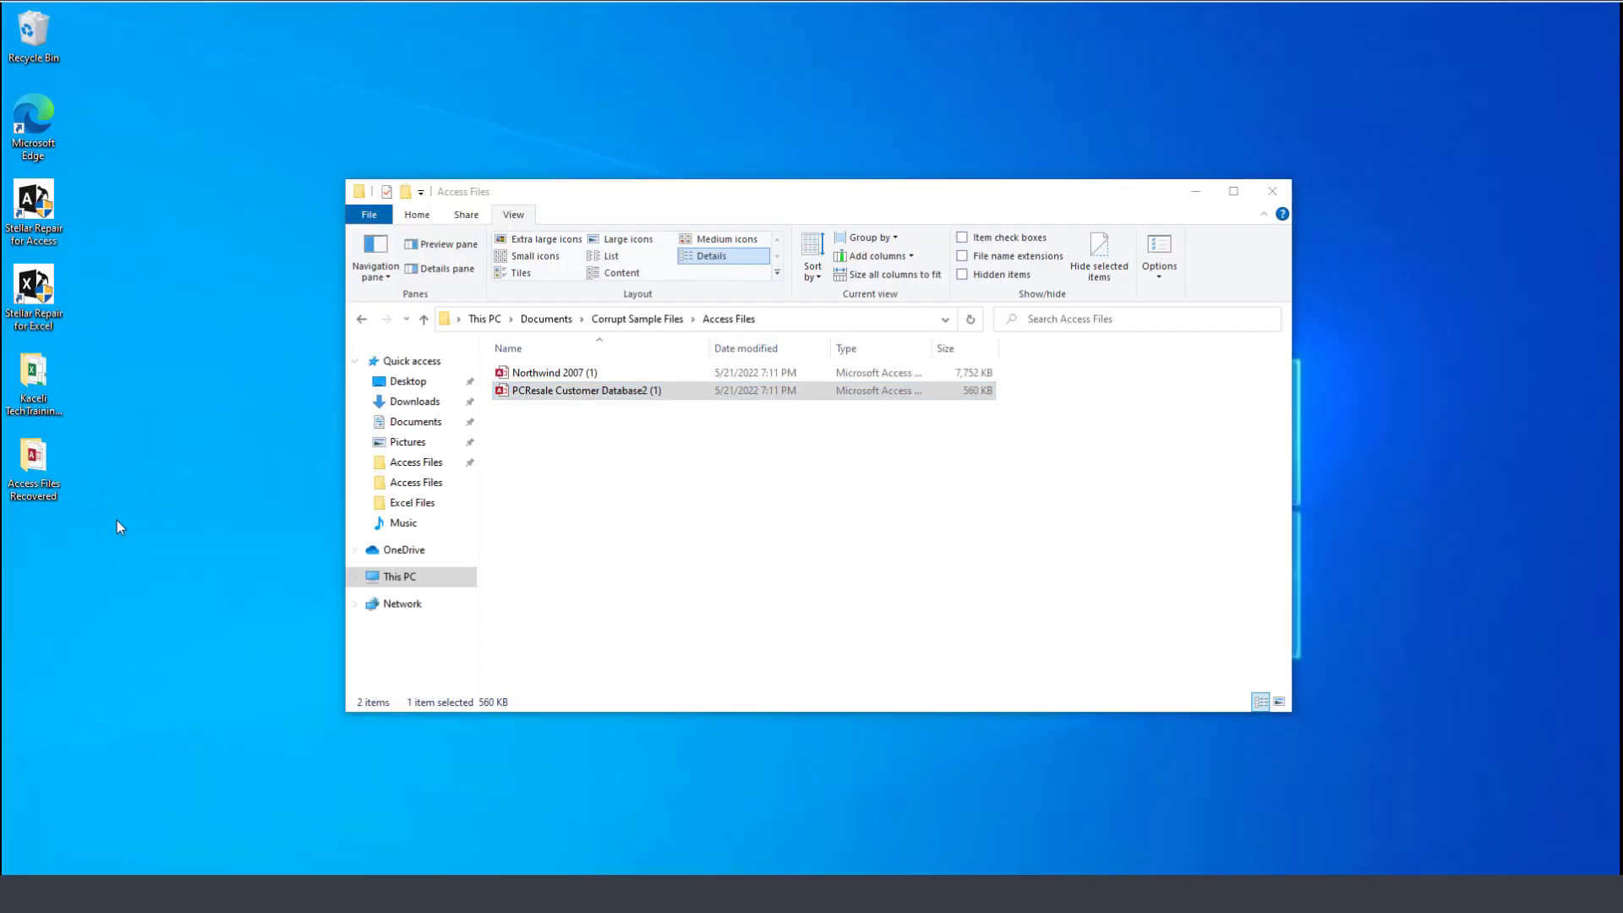
pyautogui.doubleClick(34, 461)
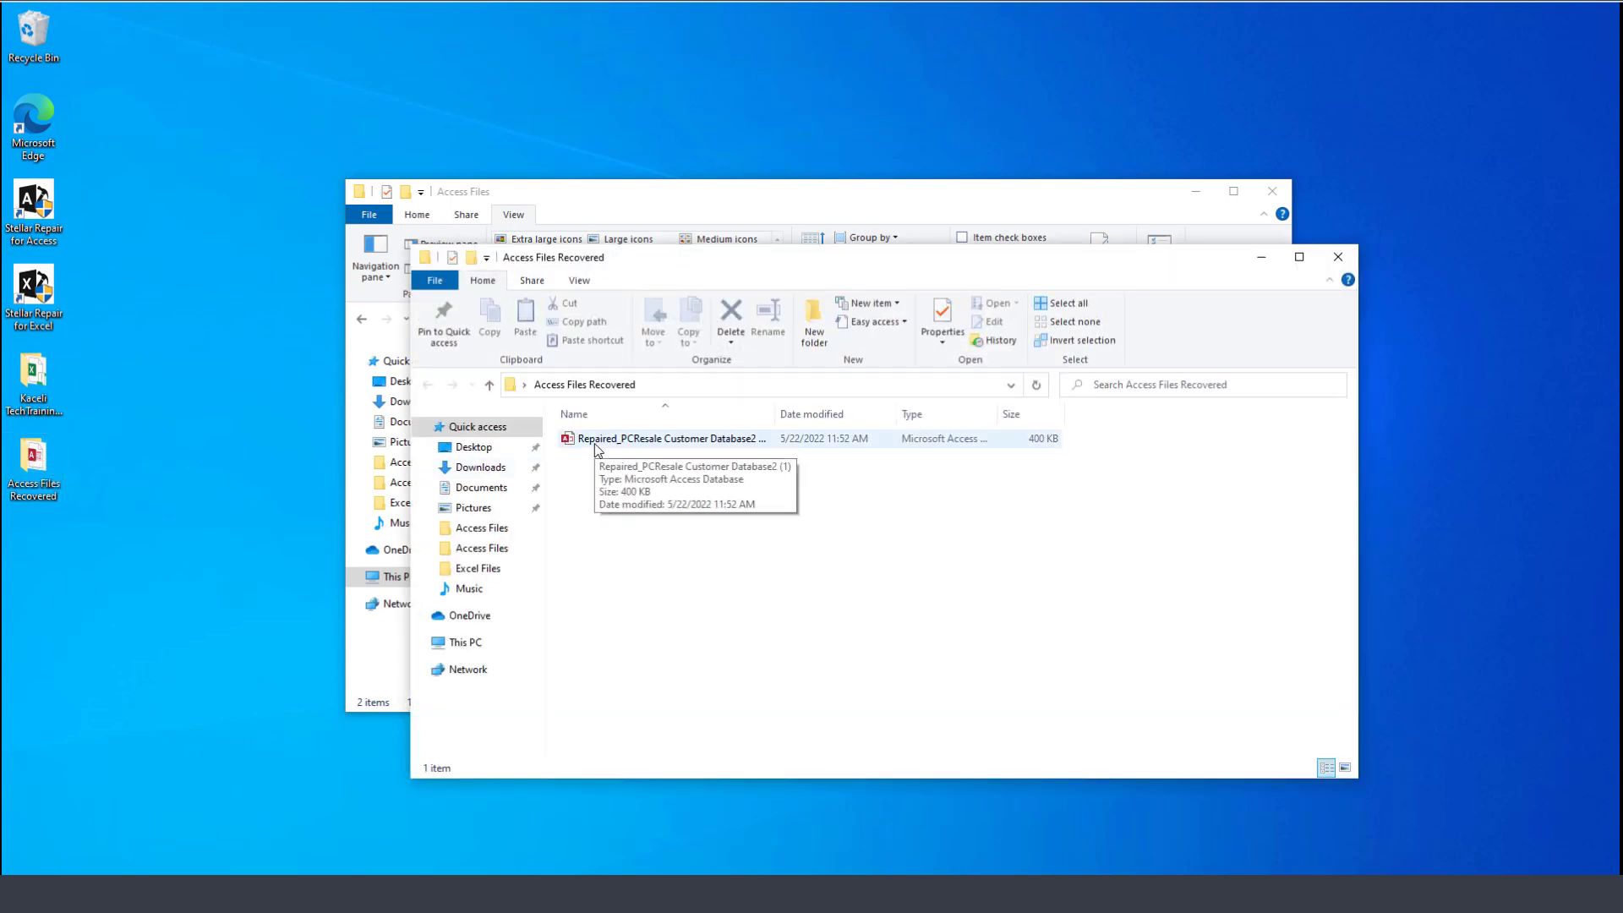
# Open the repaired database in Access, enable content, and open the CustomerT table.
pyautogui.doubleClick(639, 439)
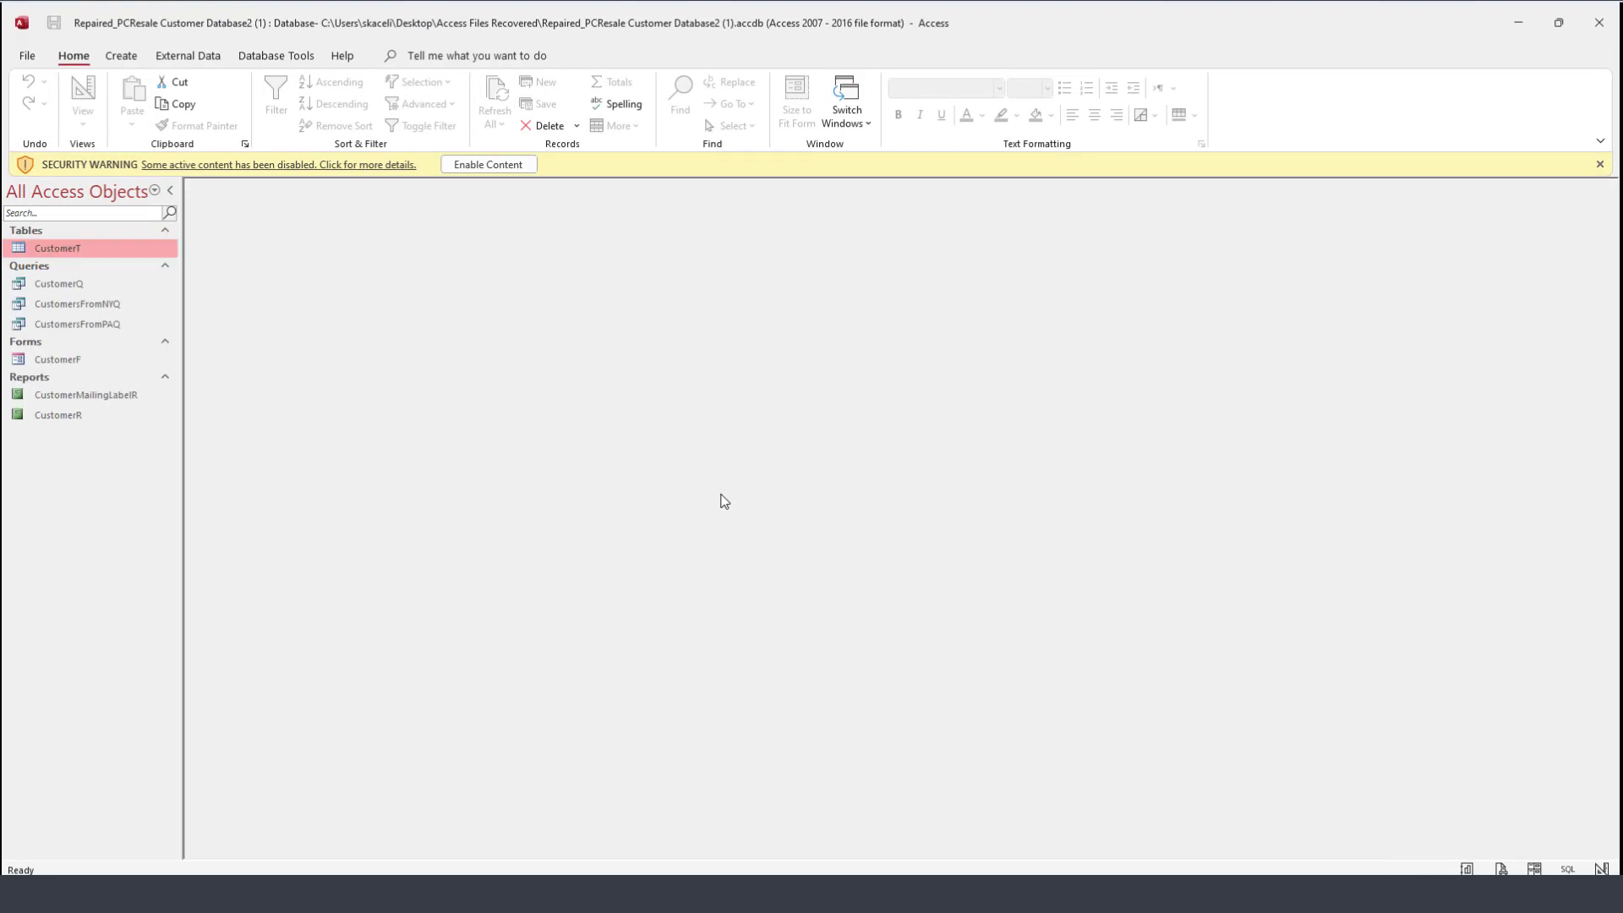
pyautogui.click(512, 167)
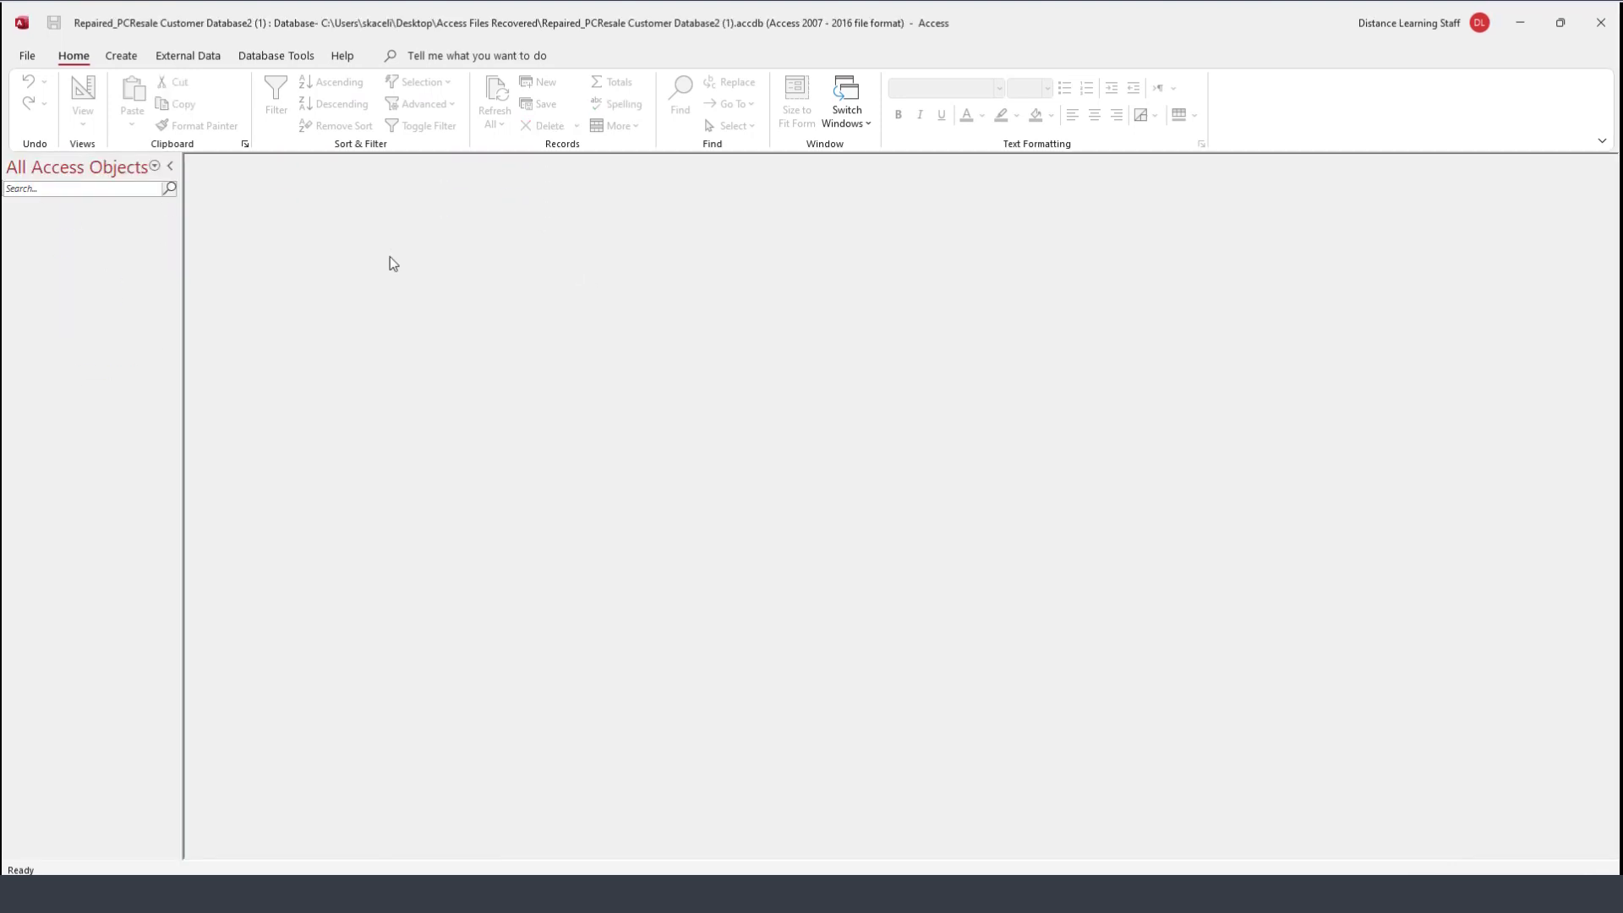
pyautogui.click(64, 227)
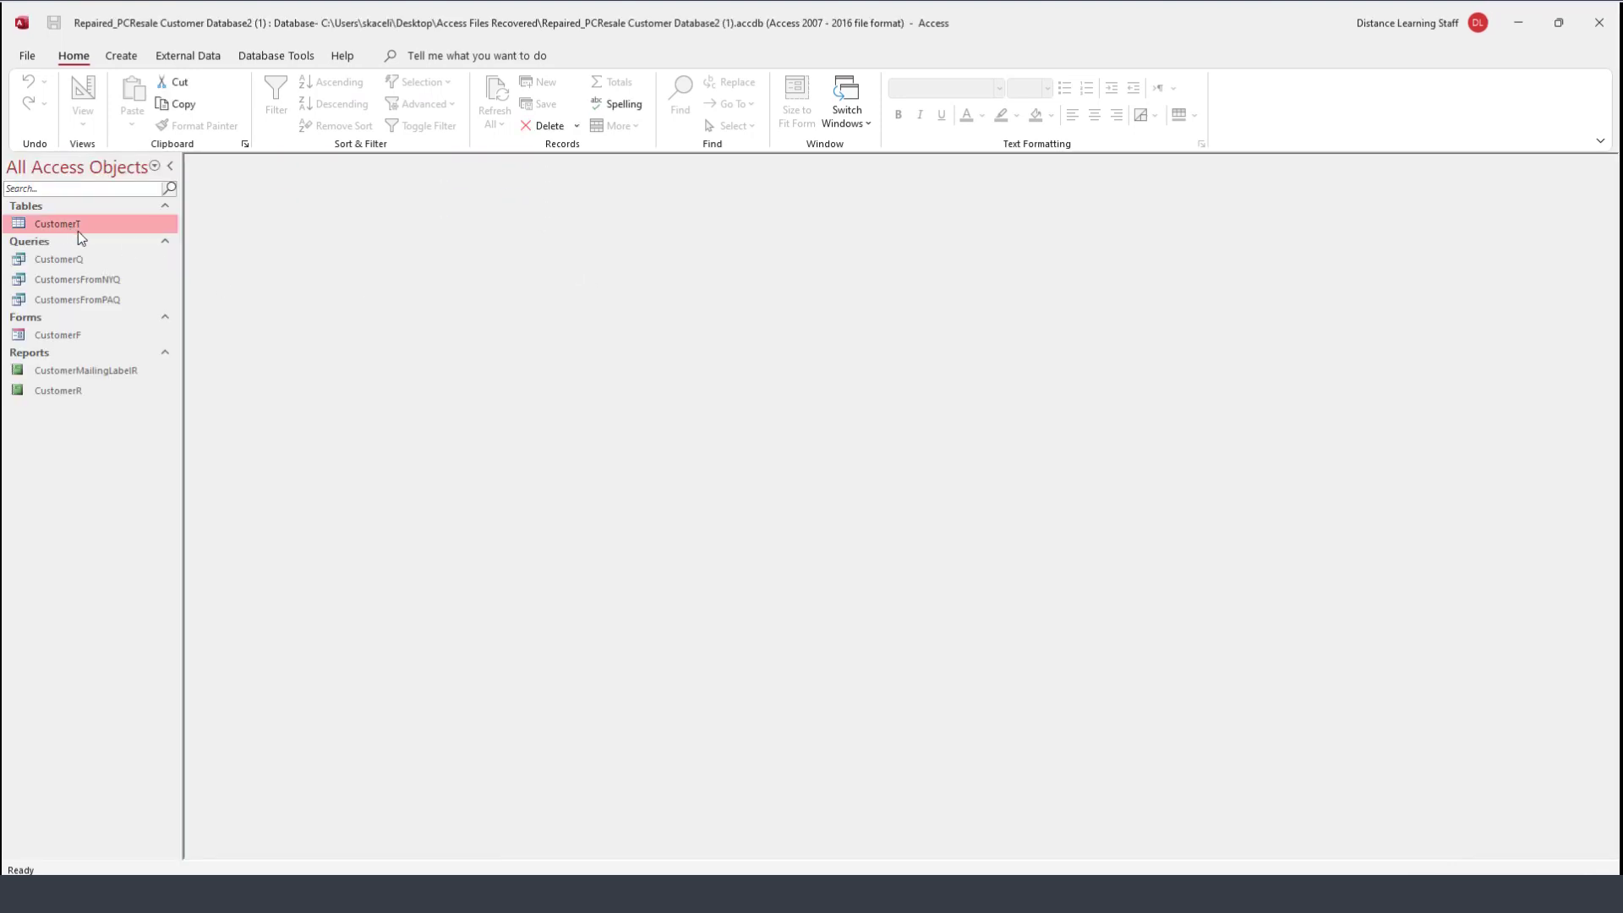
pyautogui.doubleClick(67, 225)
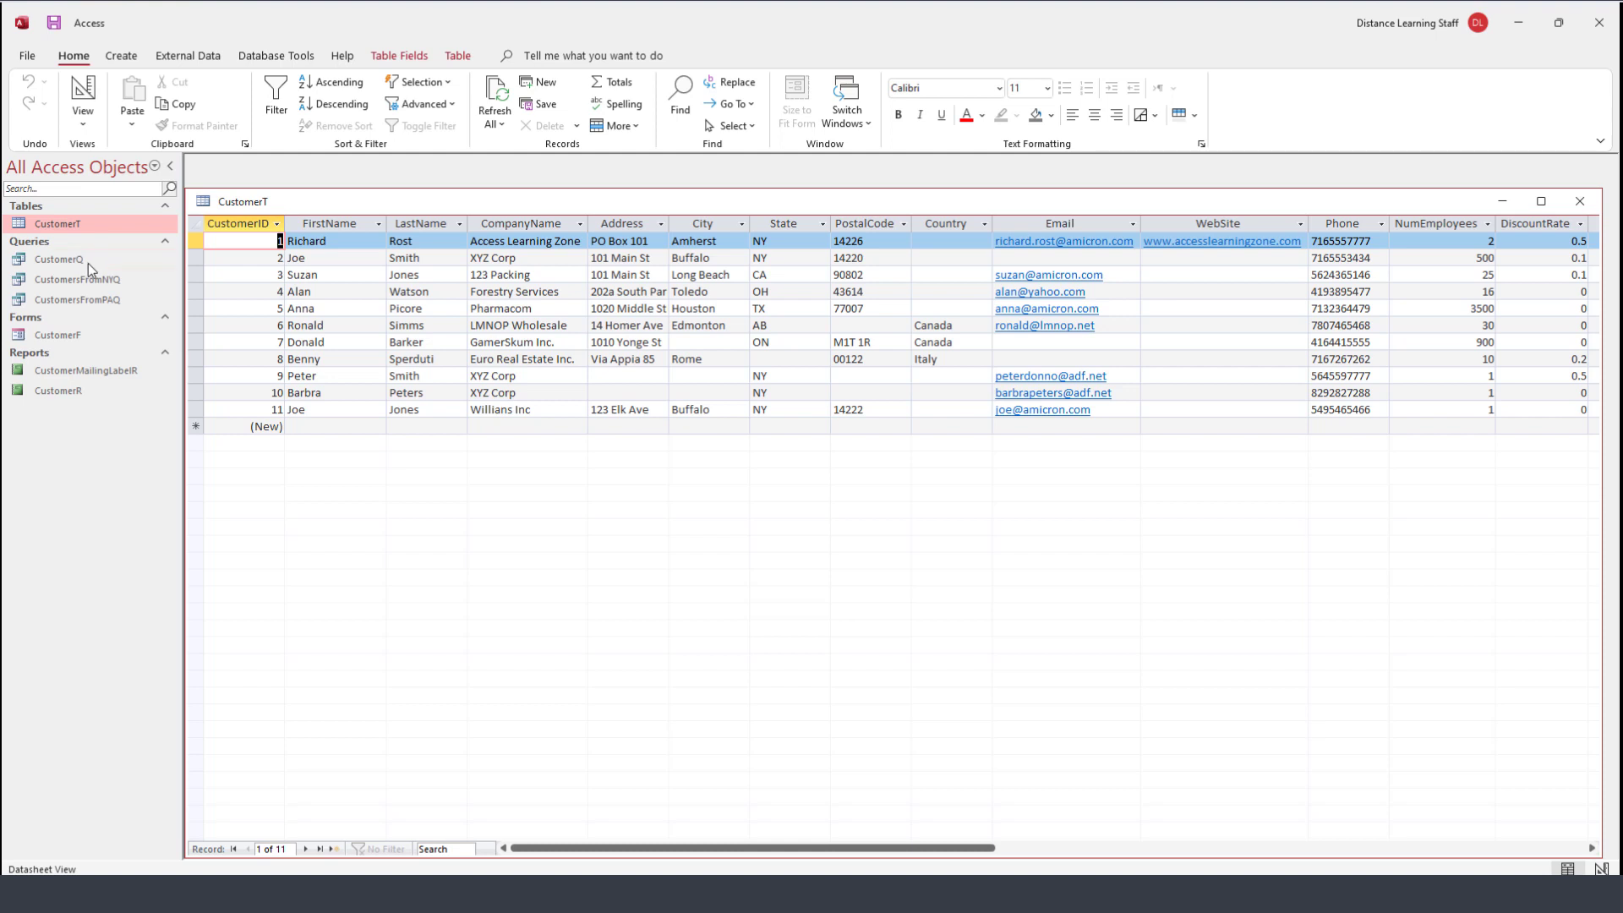
# Open the three queries, CustomerF form, and both reports to verify the data, then minimize Access.
pyautogui.doubleClick(52, 260)
pyautogui.doubleClick(53, 279)
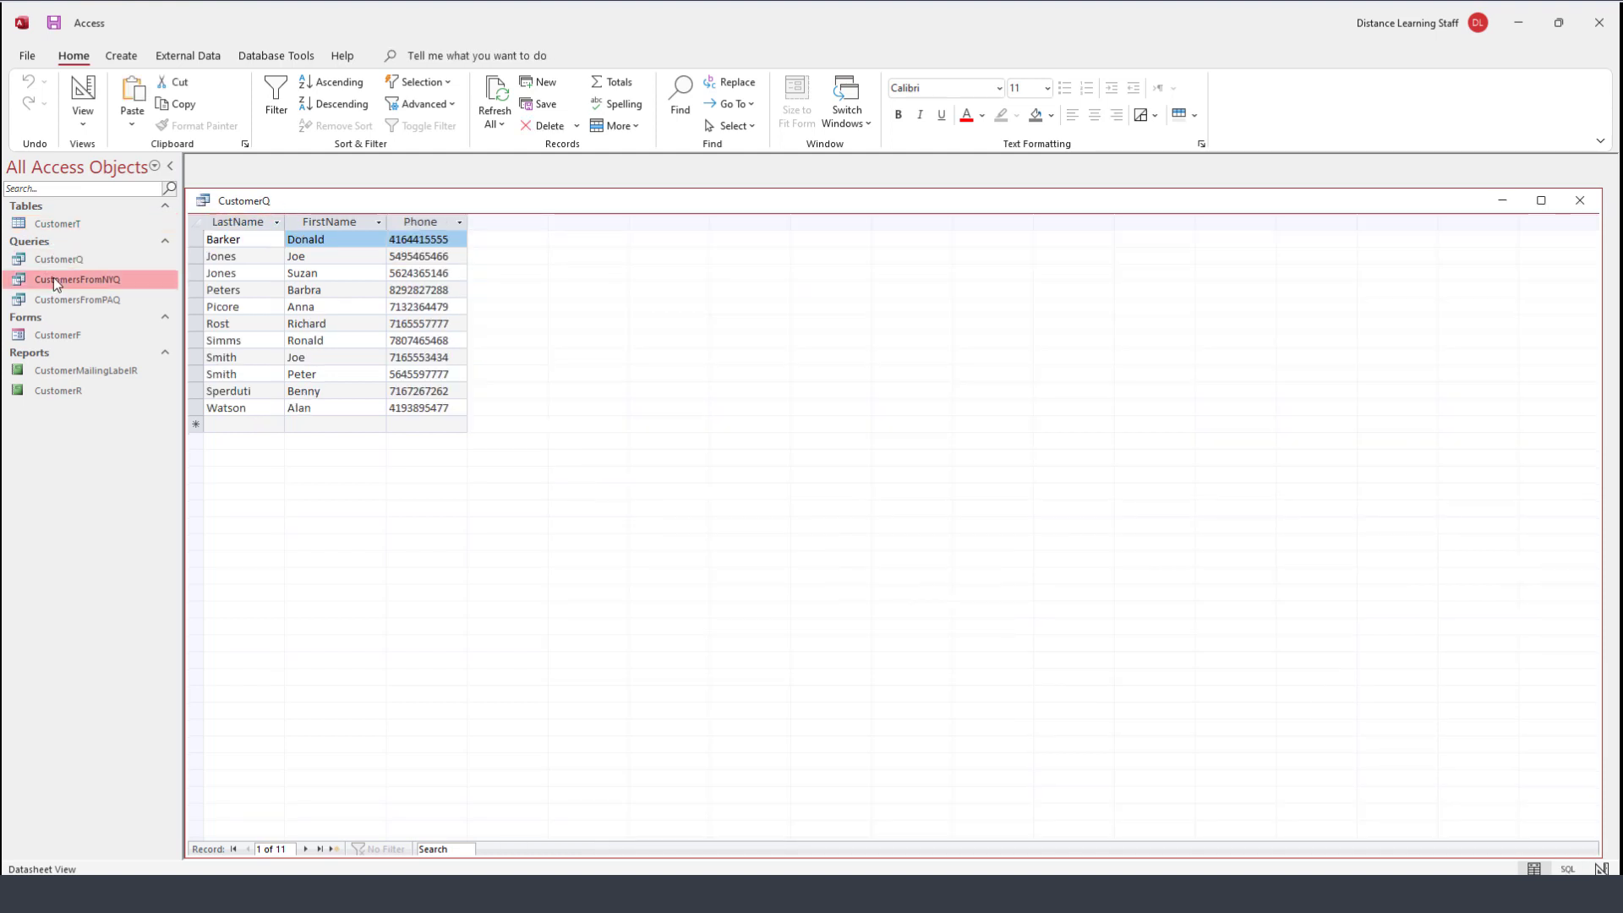
pyautogui.doubleClick(59, 303)
pyautogui.doubleClick(65, 333)
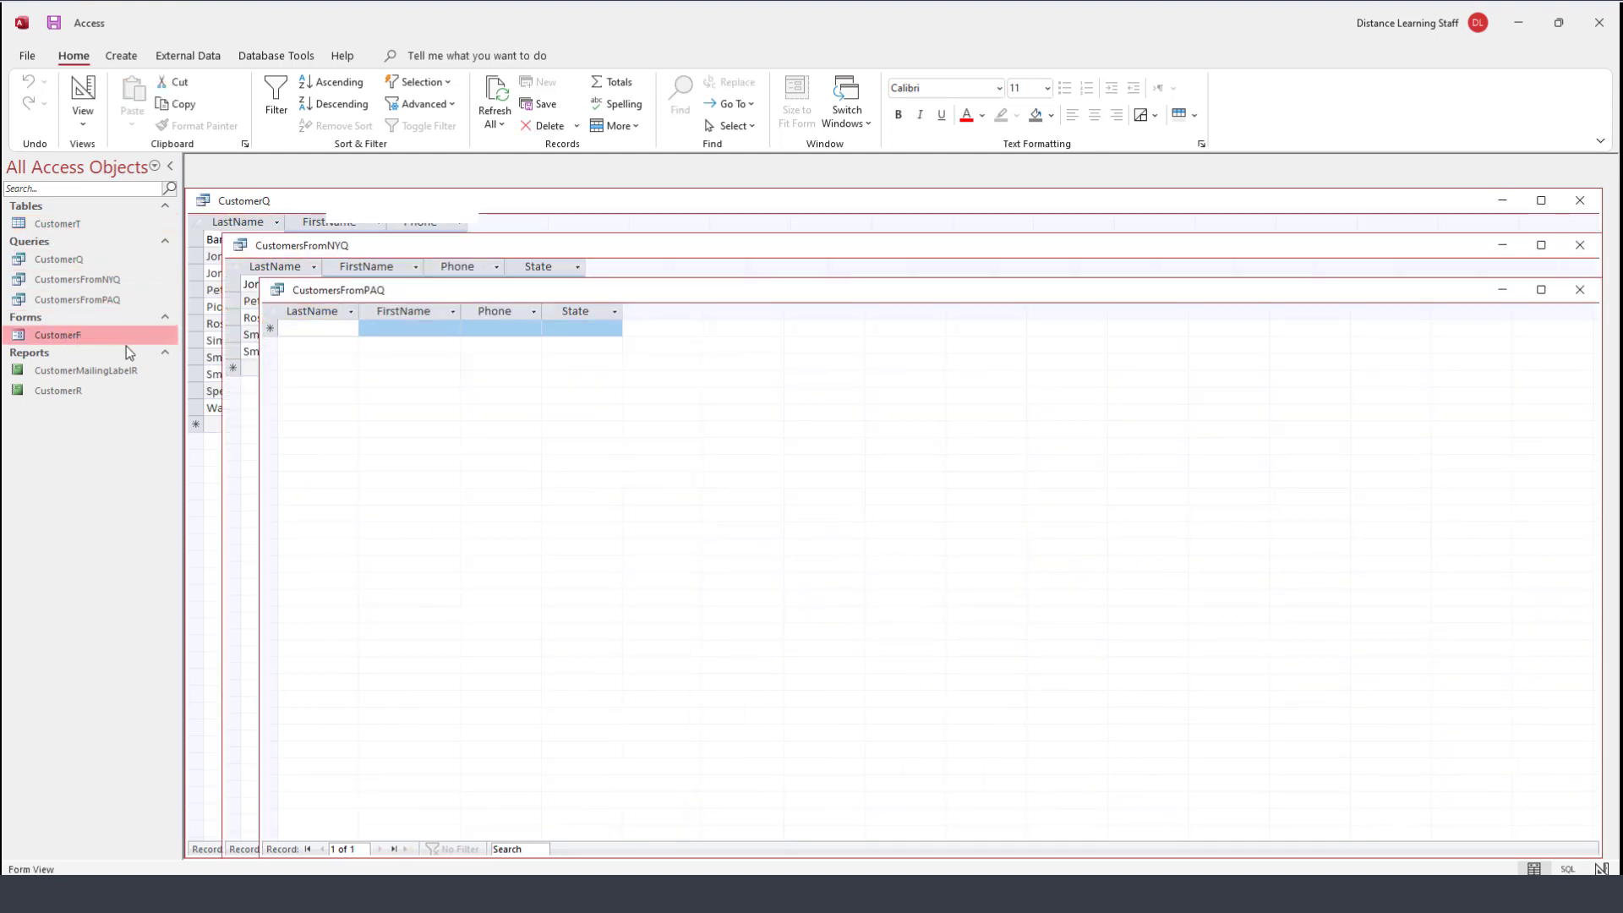
pyautogui.doubleClick(47, 370)
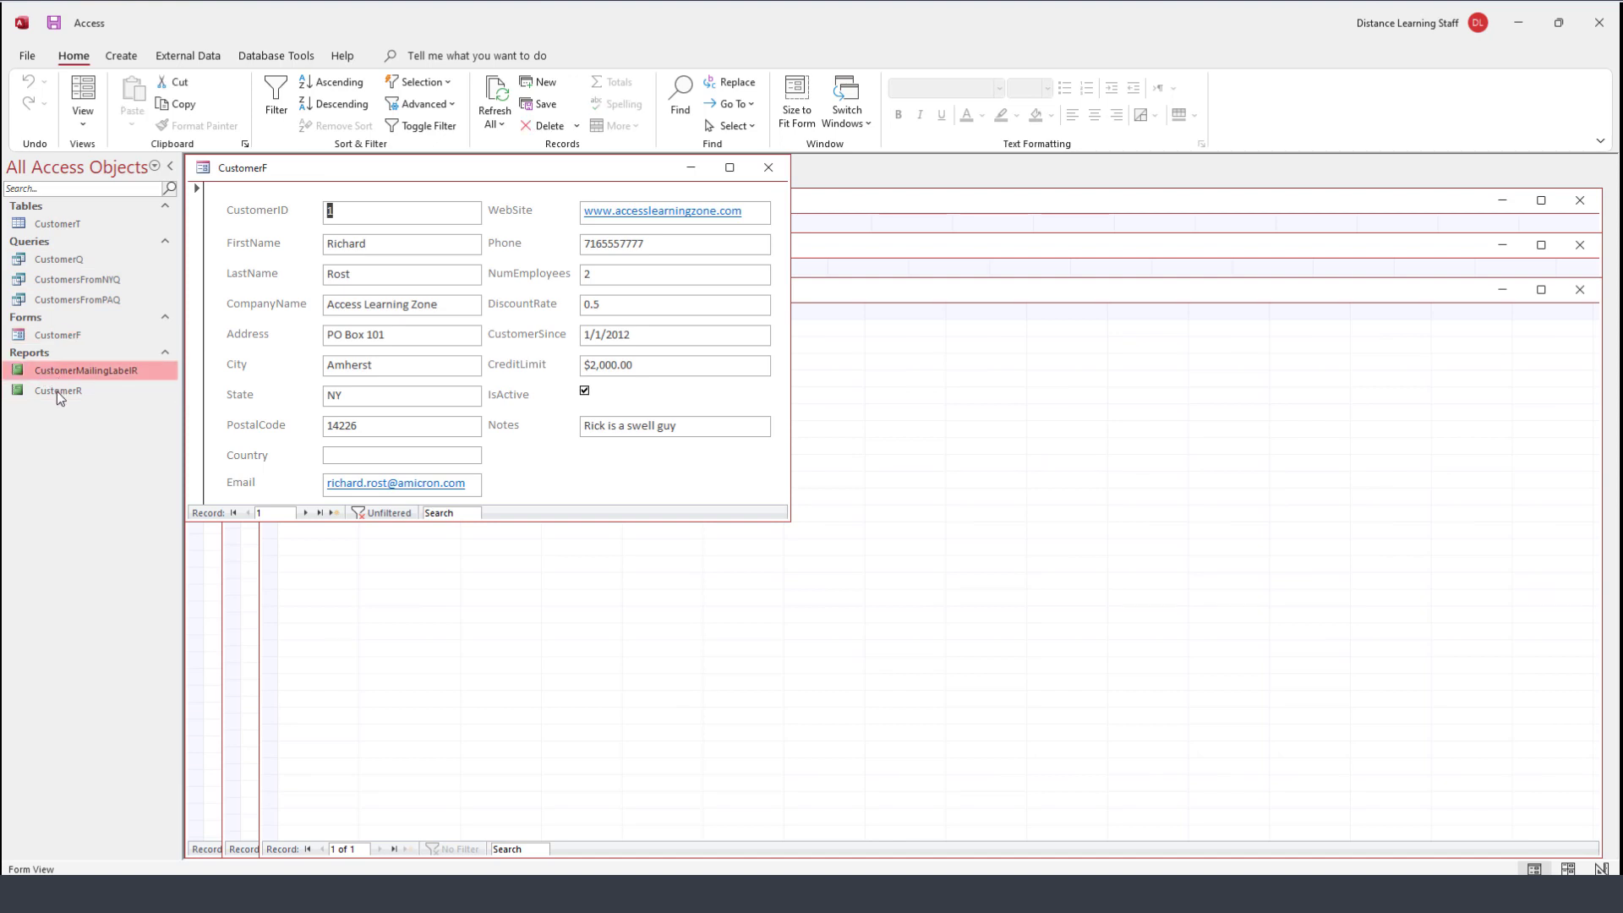
pyautogui.doubleClick(57, 391)
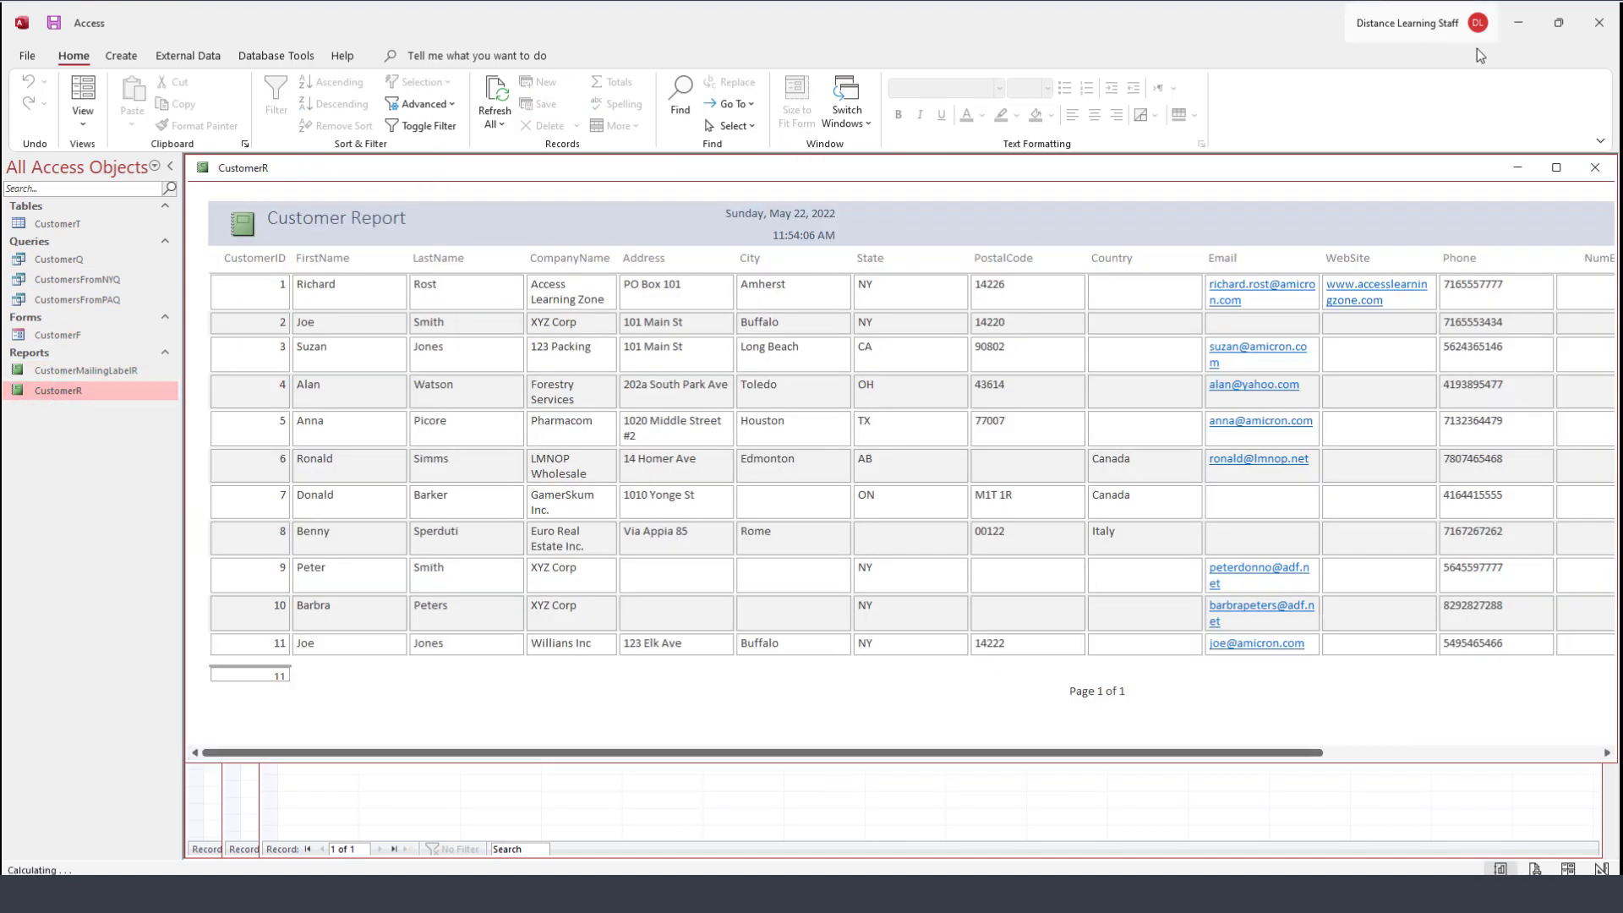
pyautogui.click(1508, 27)
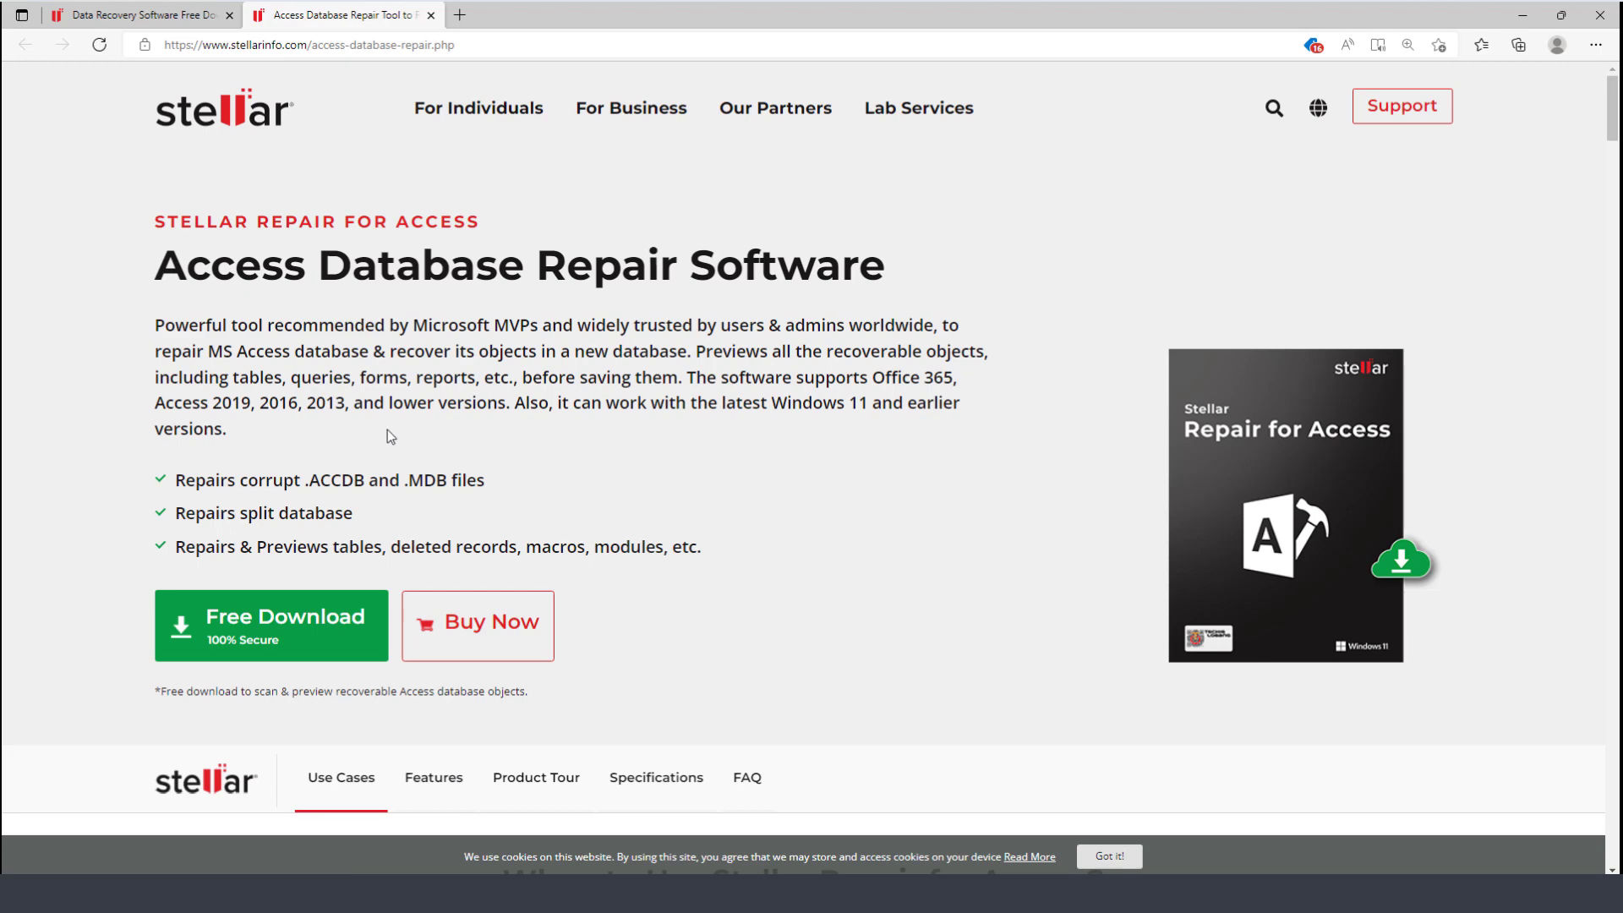
pyautogui.scroll(-3, 387, 429)
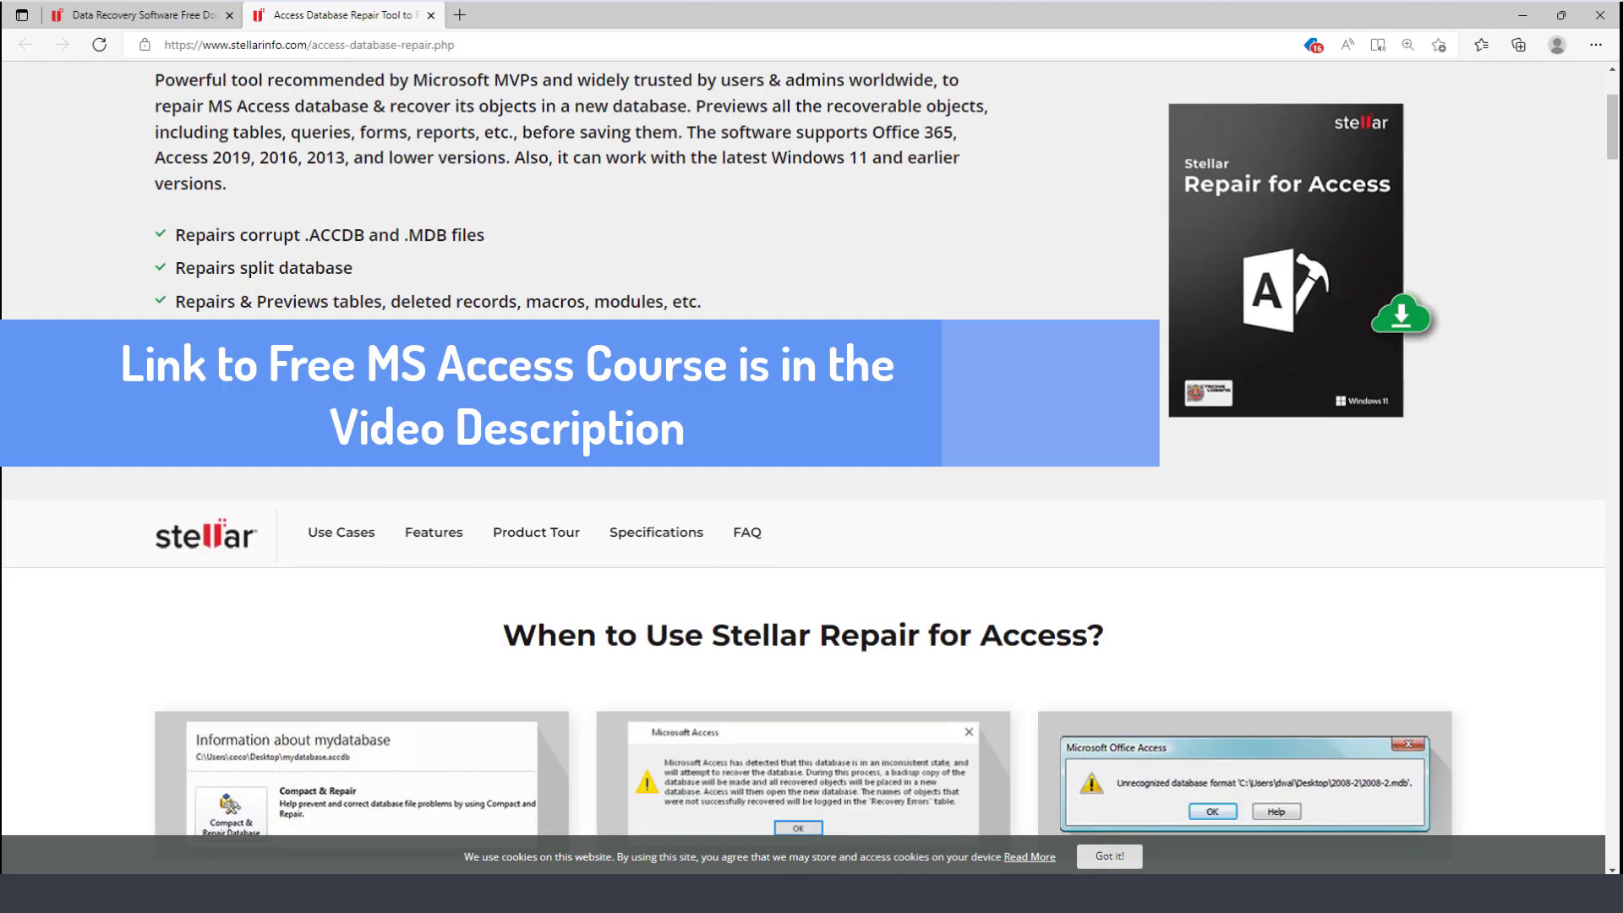